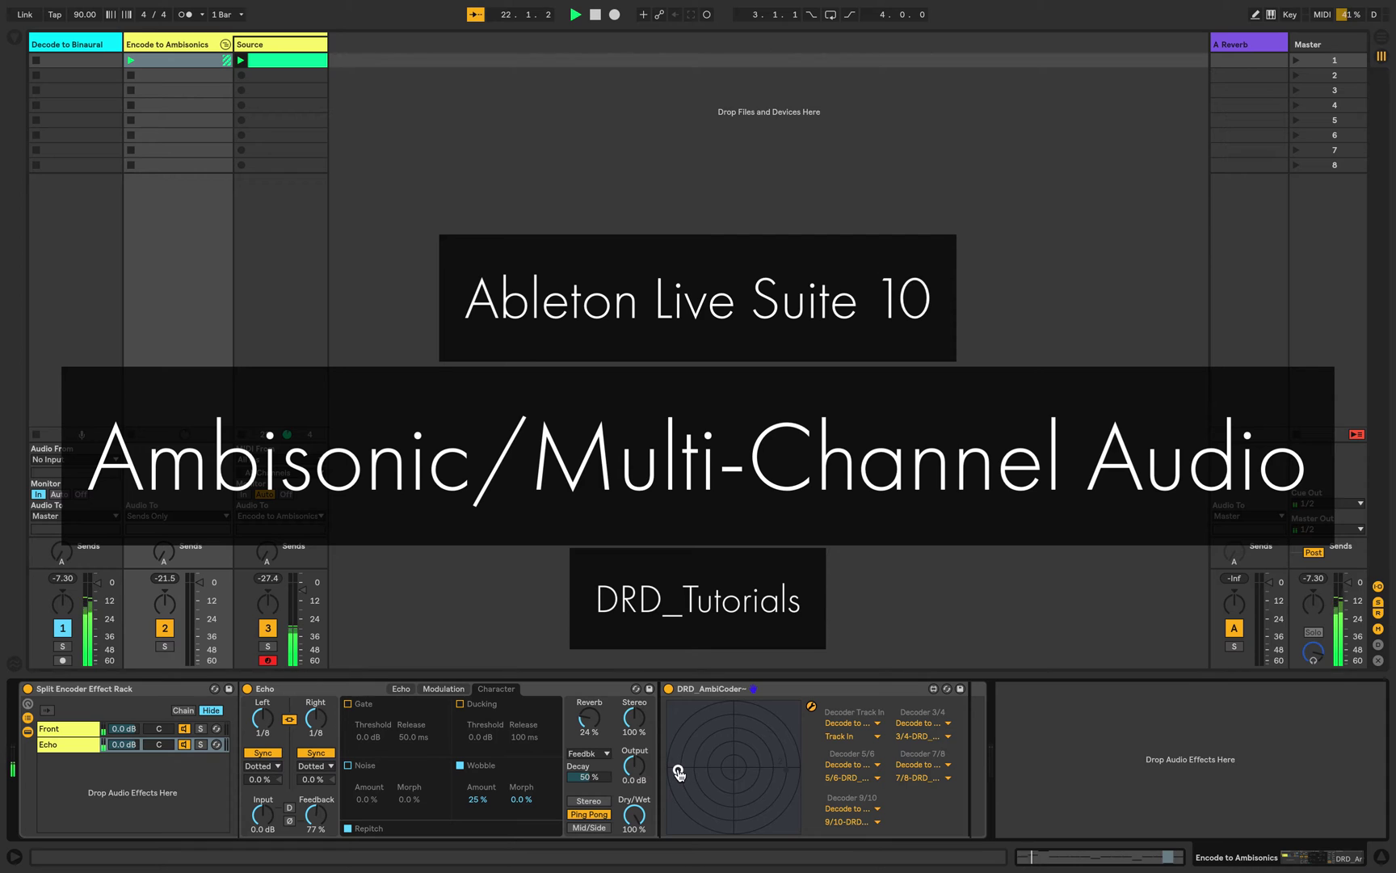
# Drag a source point to the right across the AmbiCoder panner field.
pyautogui.moveTo(678, 774); pyautogui.dragTo(789, 772)
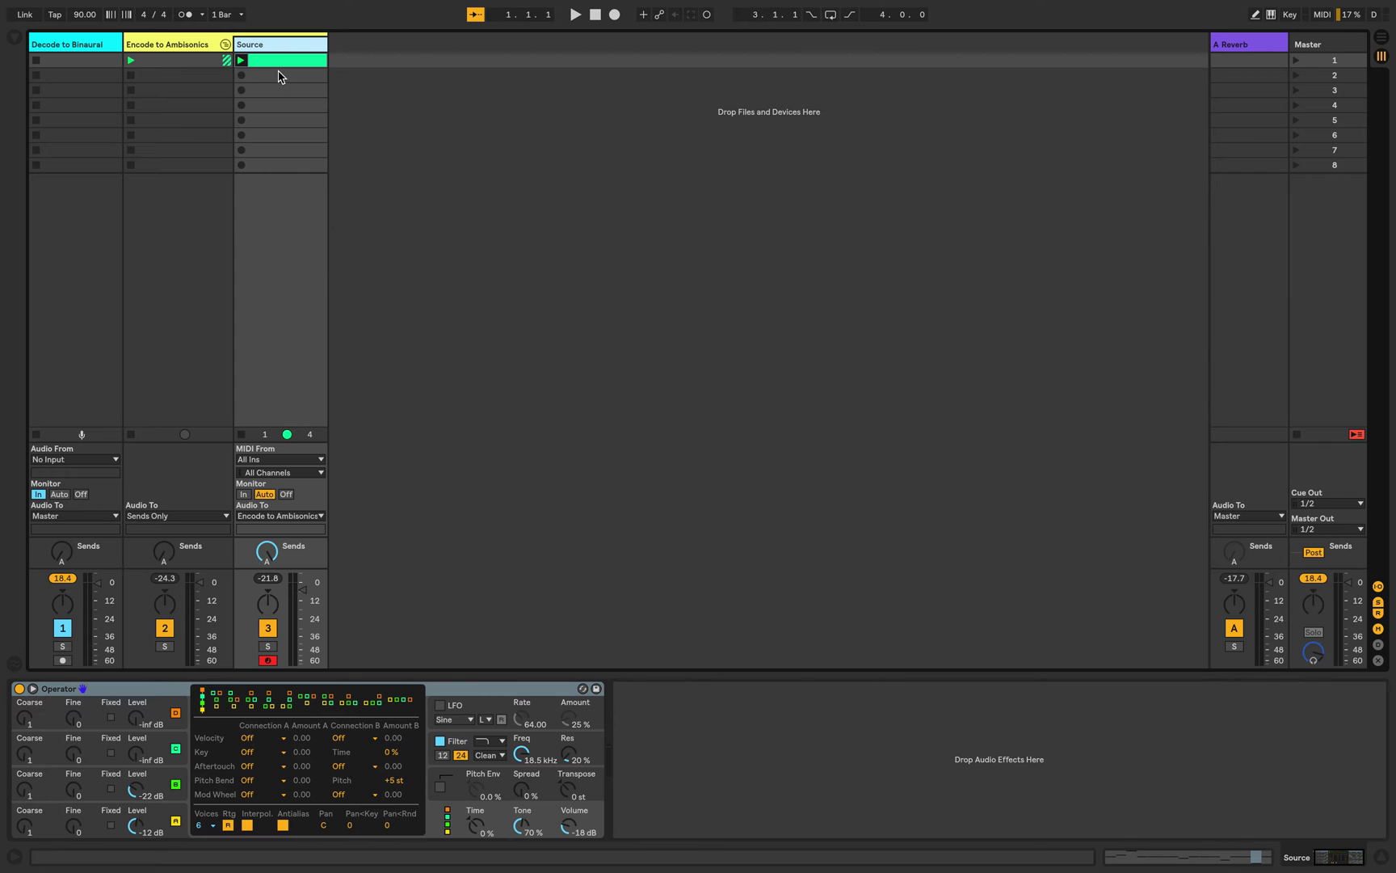
pyautogui.press('super+space')
pyautogui.write('chrome')
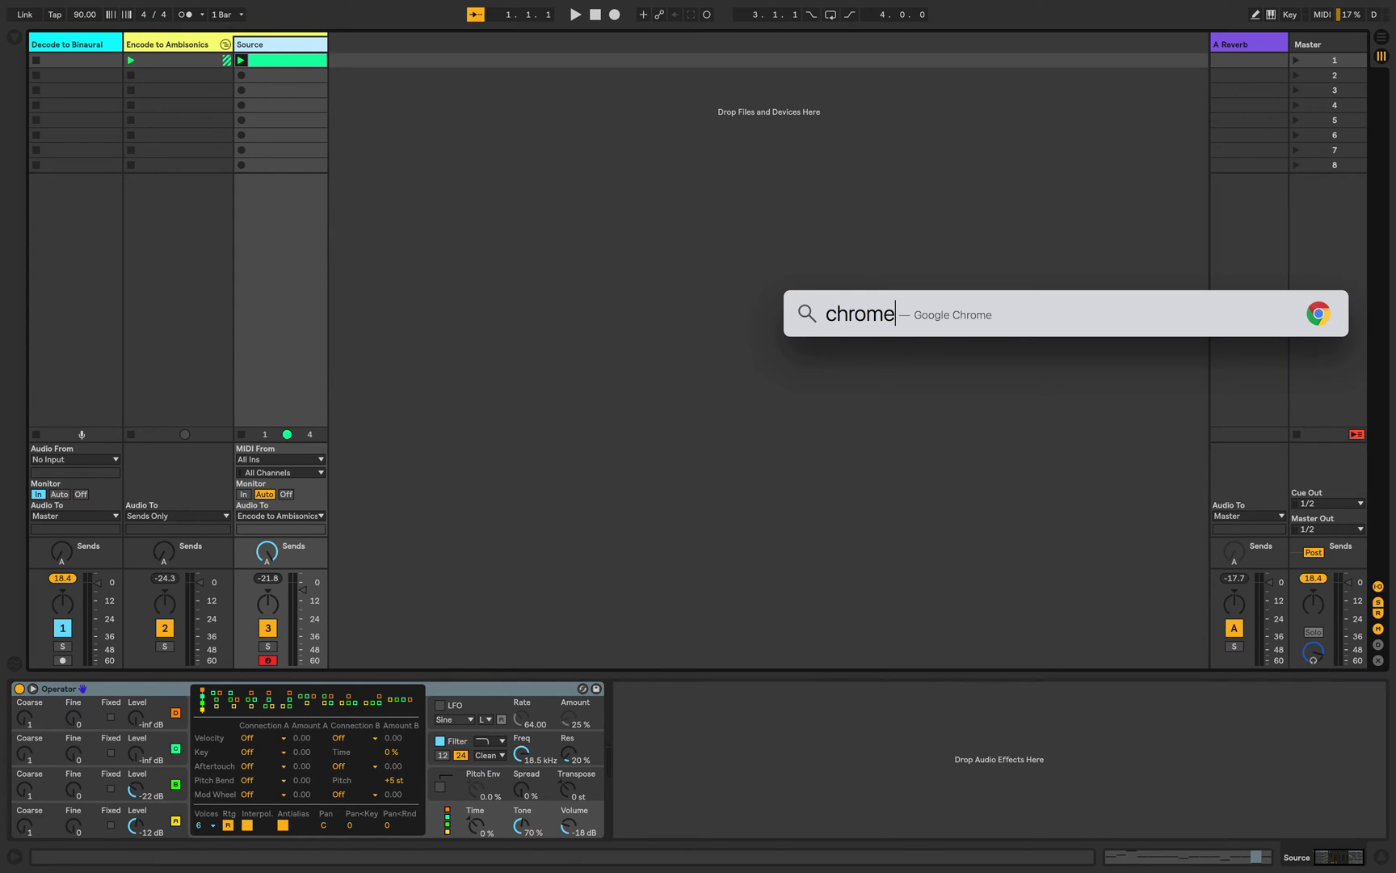
pyautogui.press('Return')
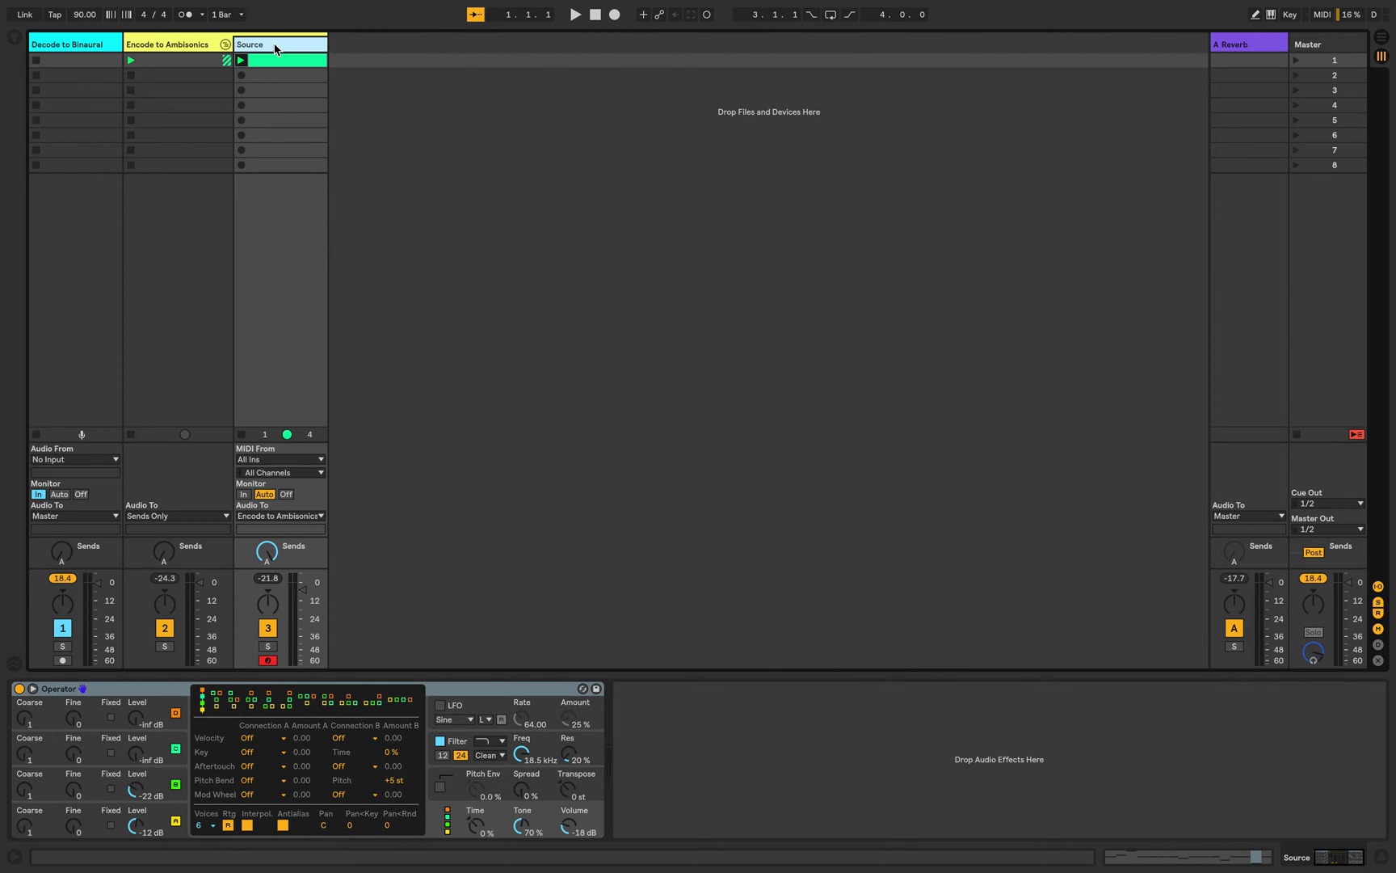
# Route the Source track's output straight to Master.
pyautogui.click(140, 693)
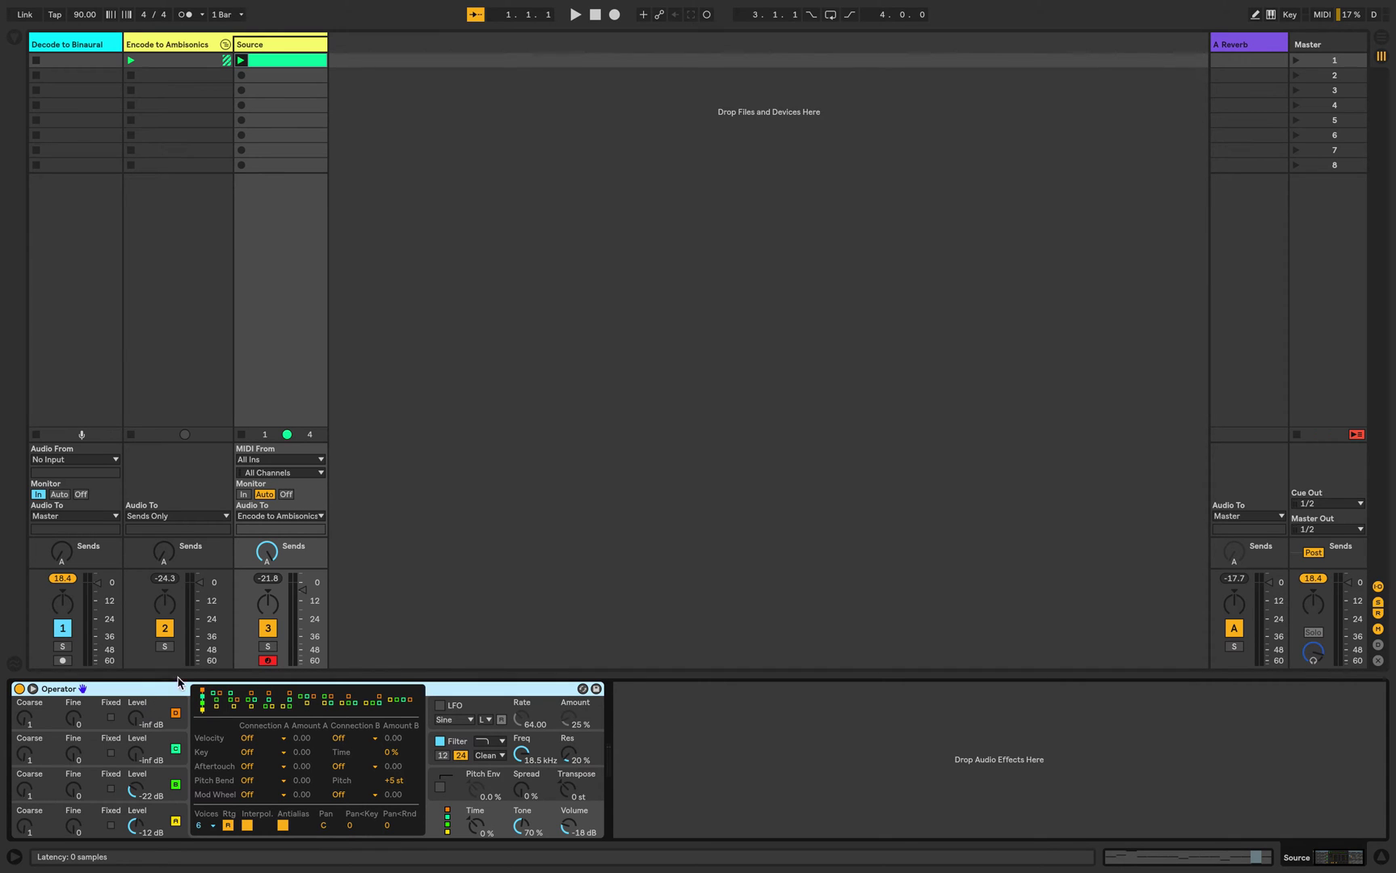
pyautogui.click(291, 515)
pyautogui.click(294, 557)
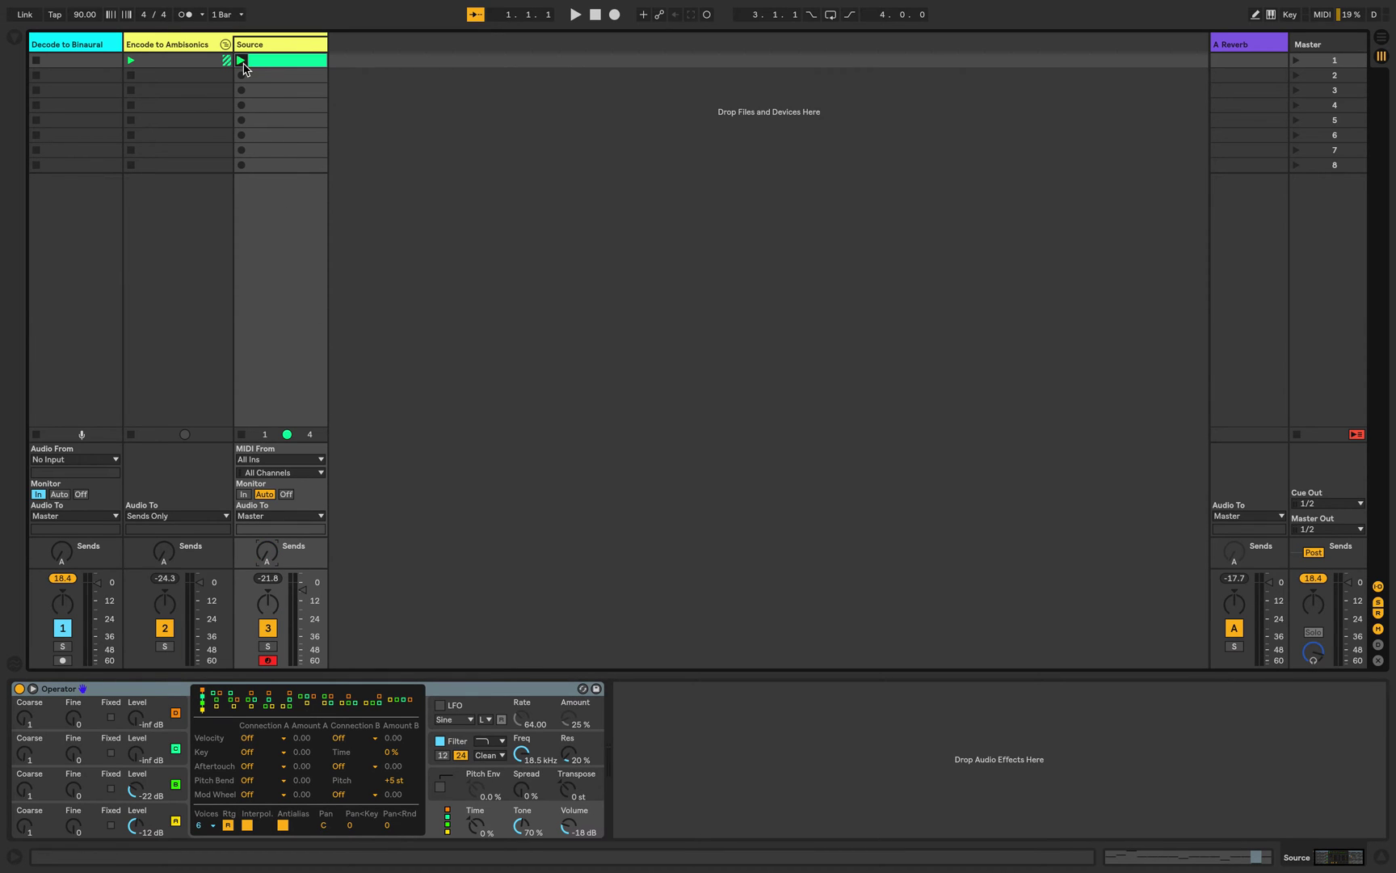
# Switch off the Decode to Binaural and Encode to Ambisonics tracks, then play and stop the Source clip.
pyautogui.click(62, 628)
pyautogui.click(165, 628)
pyautogui.press('space')
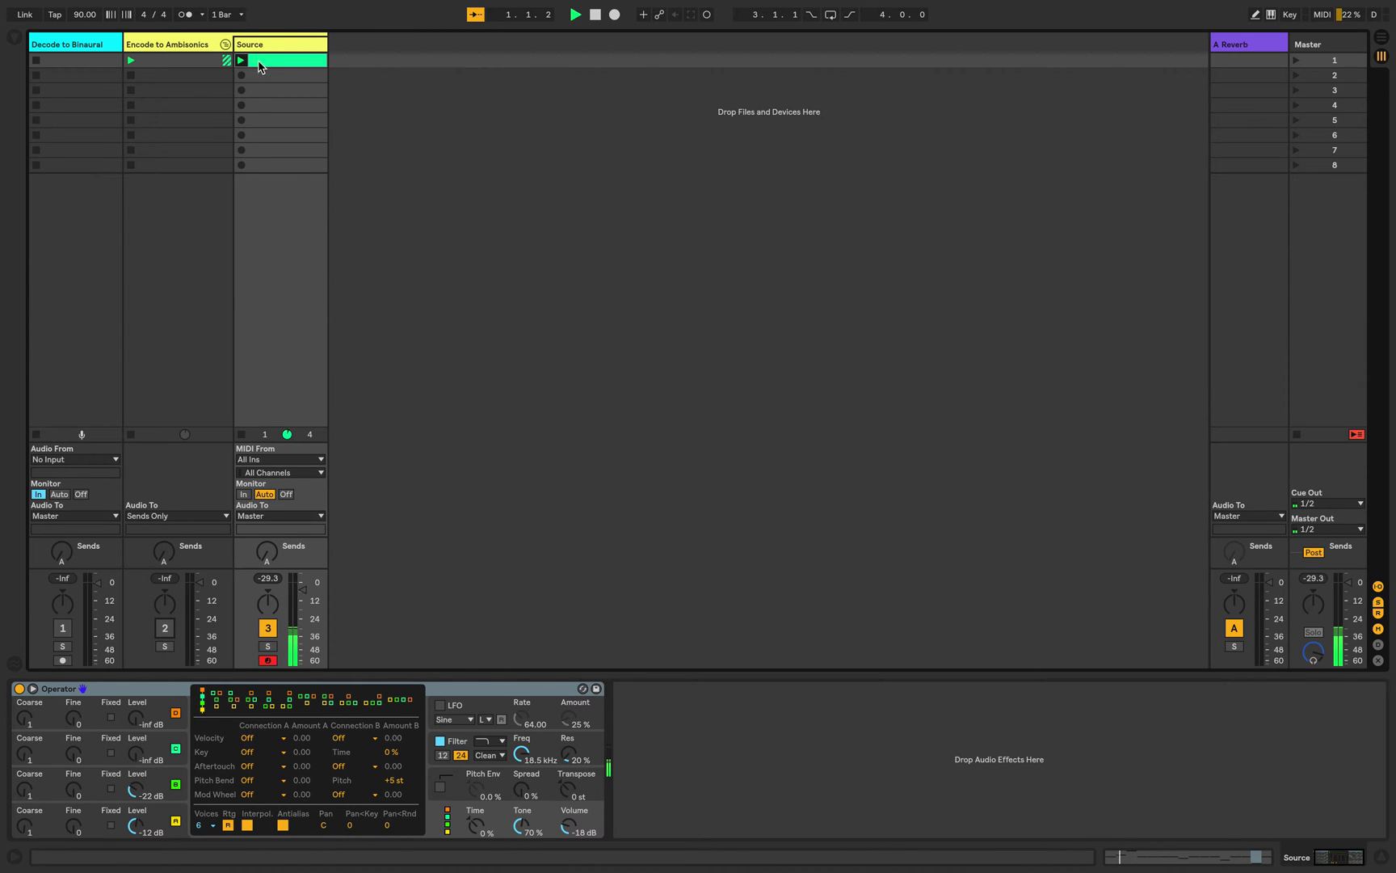
pyautogui.doubleClick(267, 61)
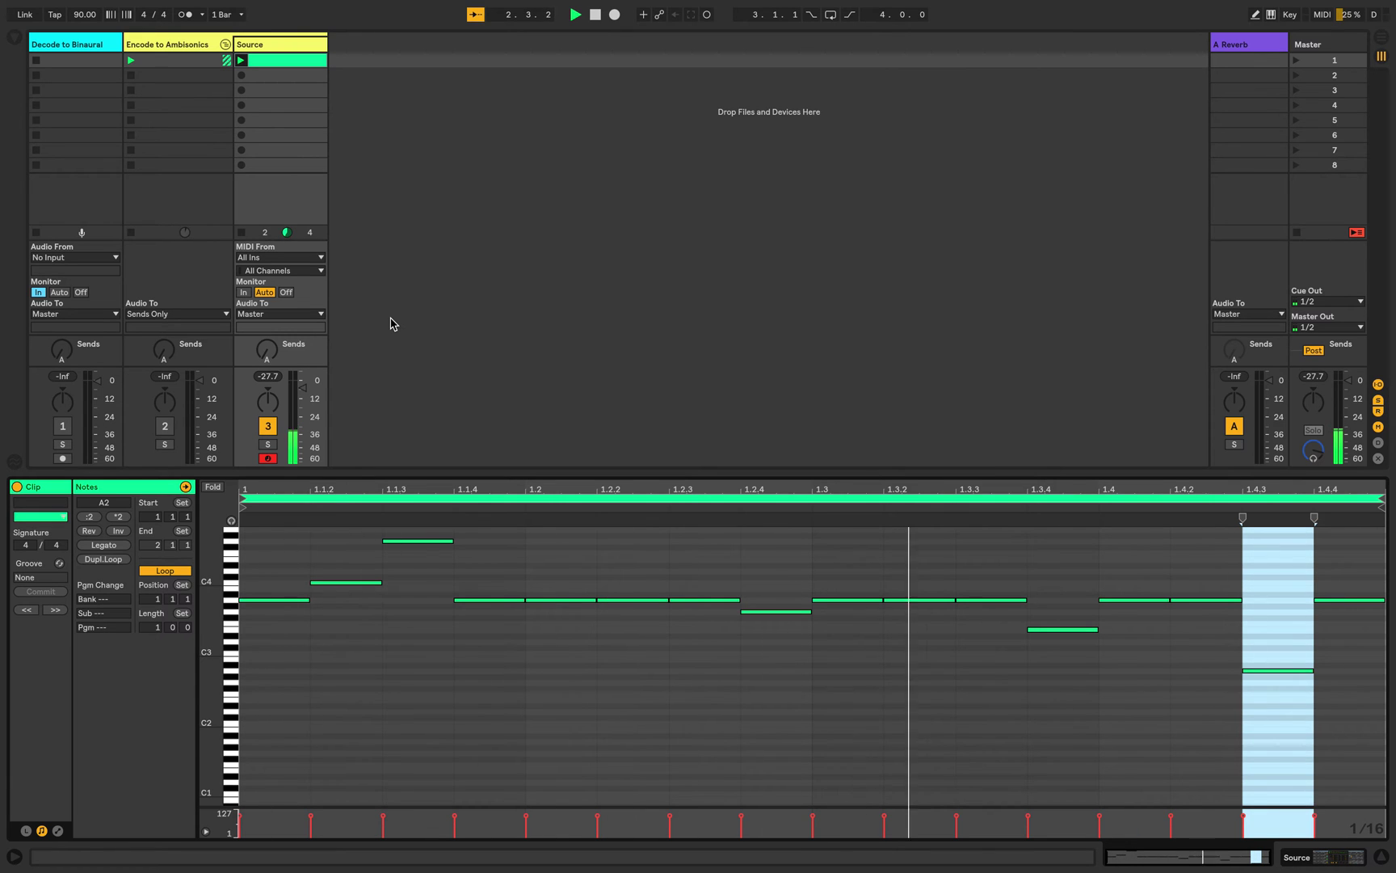
pyautogui.press('space')
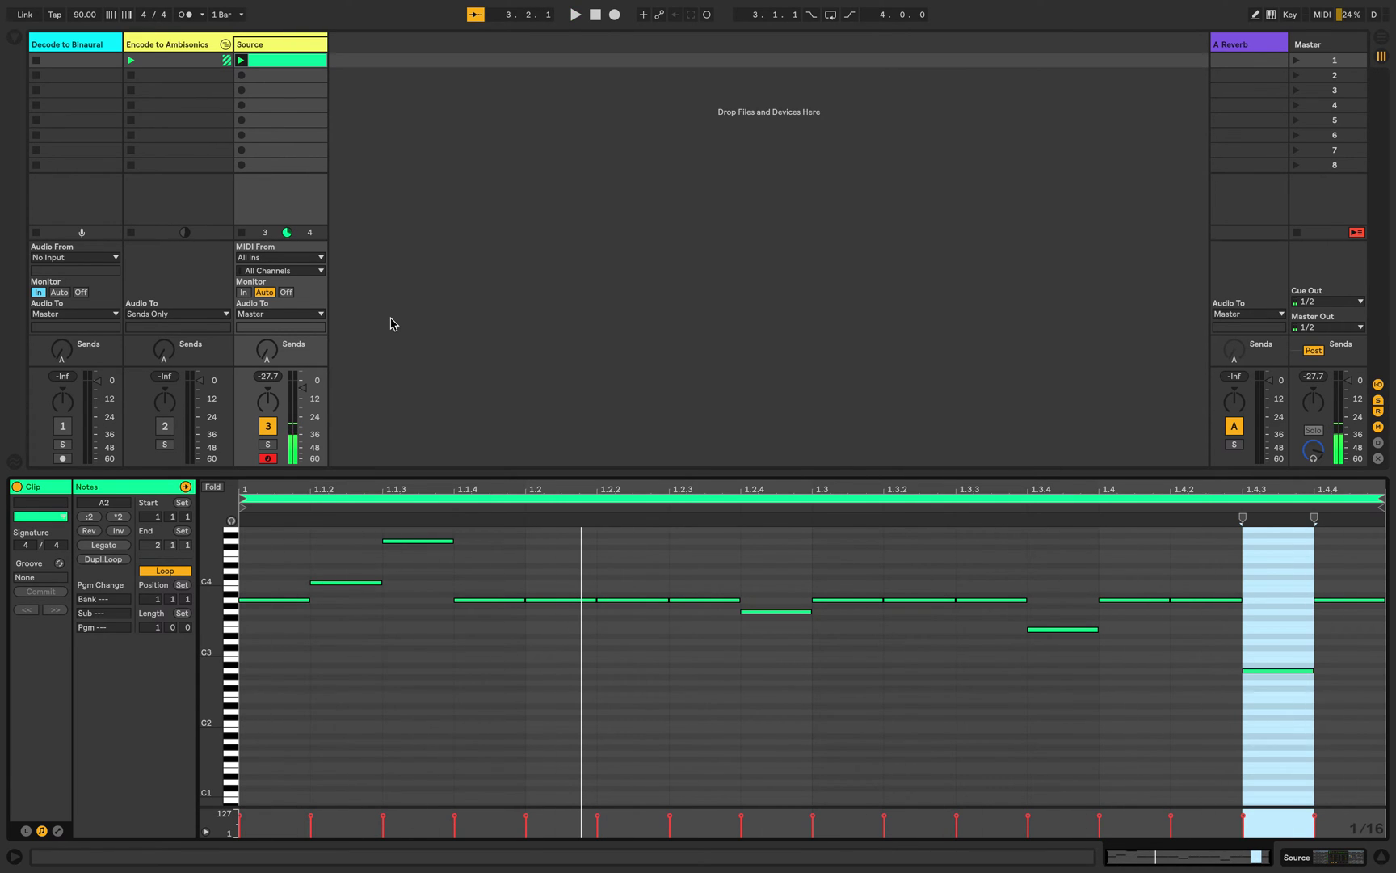
# Switch between the Source track's Operator and the Encode to Ambisonics devices.
pyautogui.hotkey('shift', 'Tab')
pyautogui.click(275, 47)
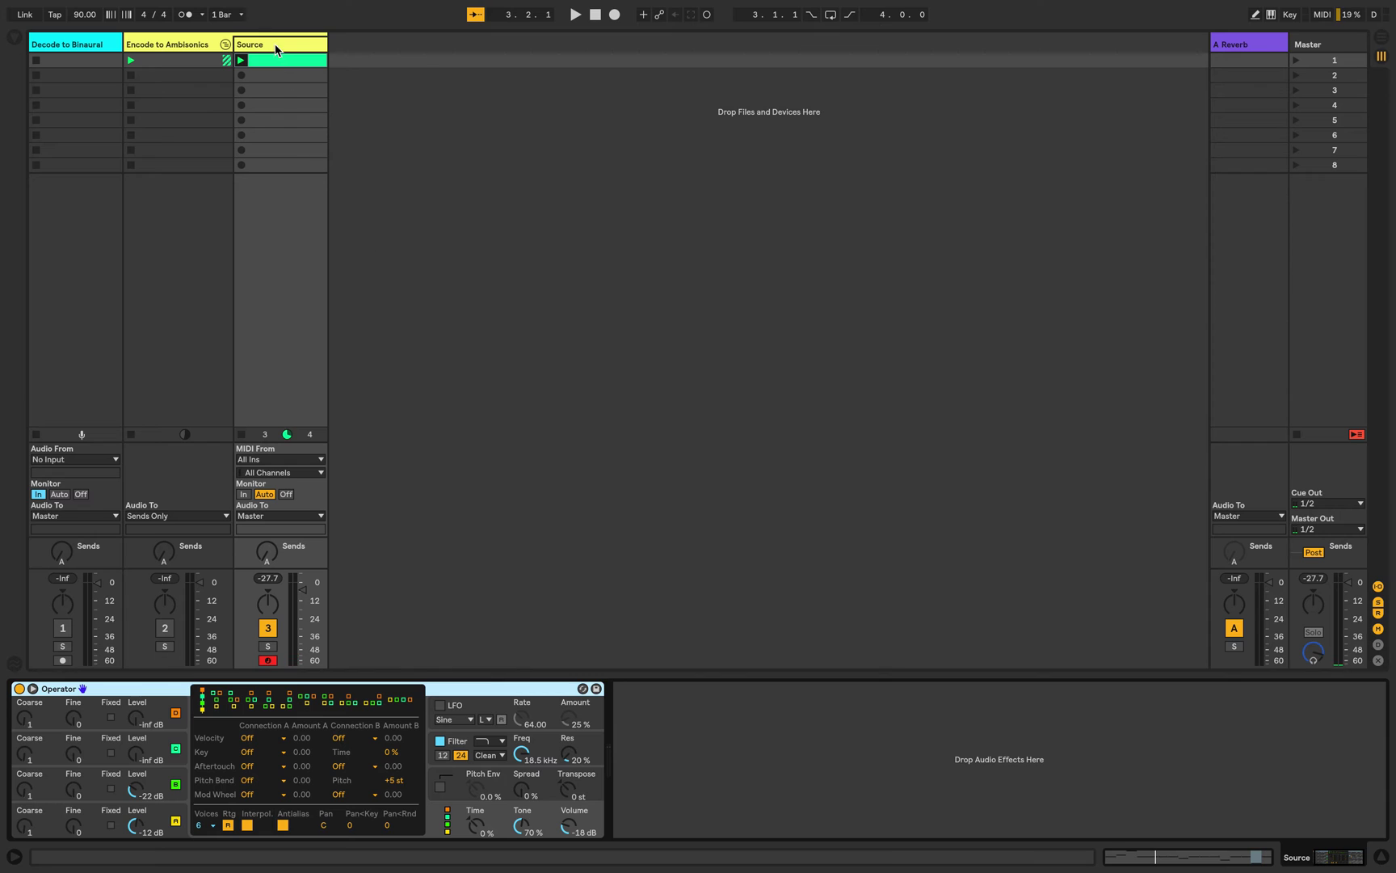
pyautogui.click(190, 45)
pyautogui.click(293, 46)
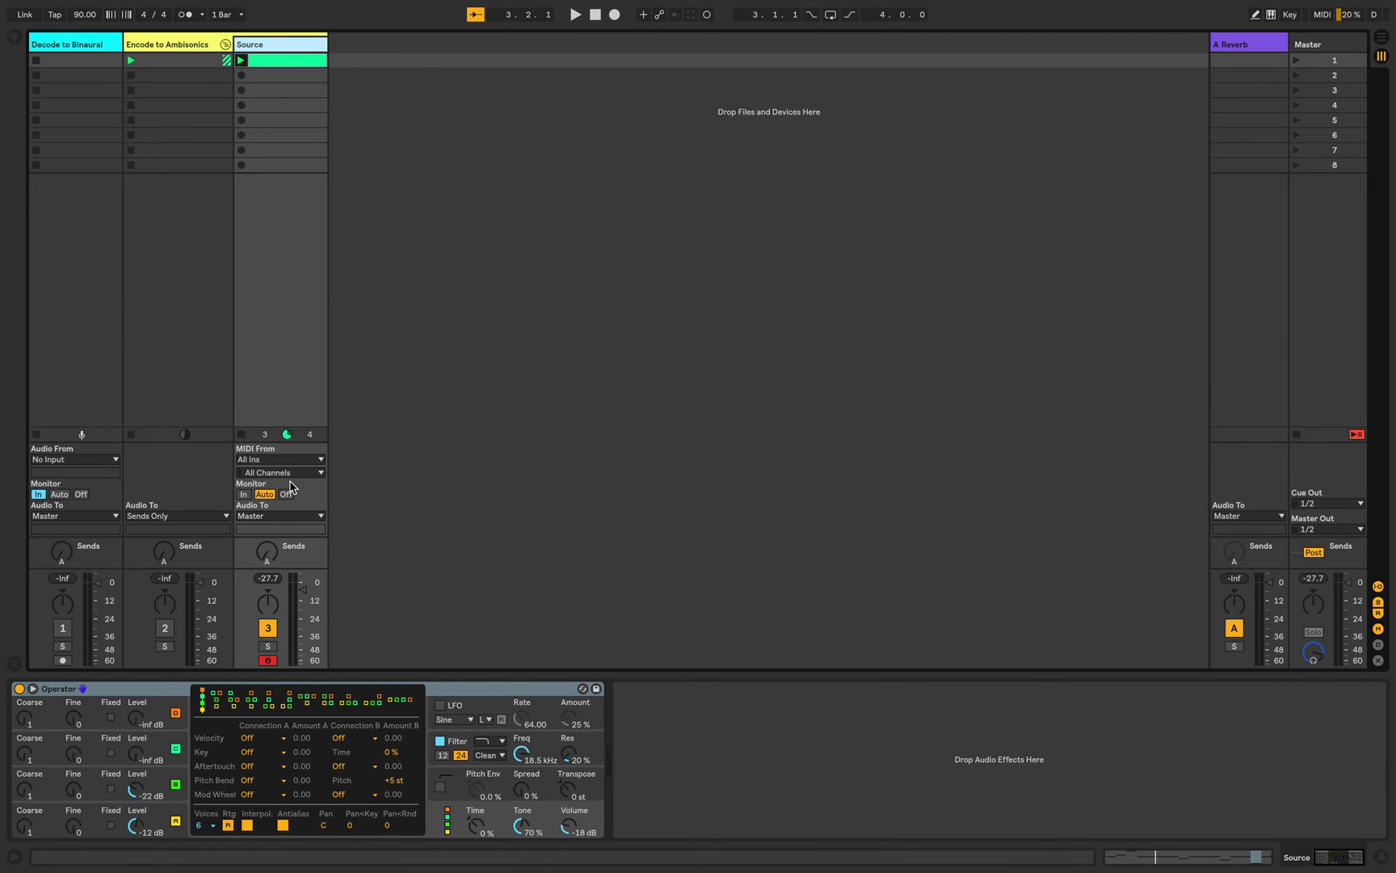
# Route the Source track into Encode to Ambisonics and show its encoder device chain.
pyautogui.click(279, 517)
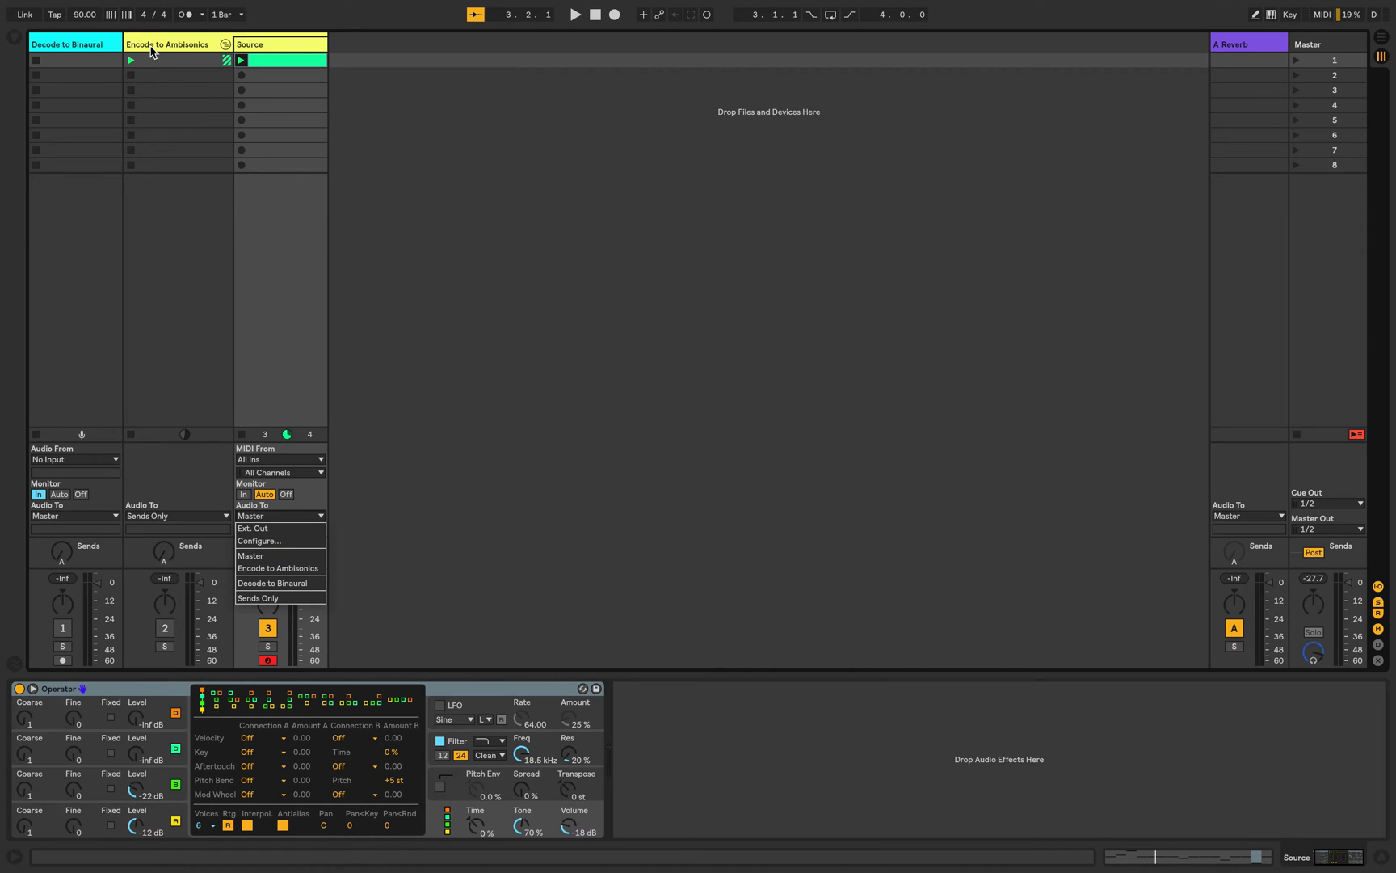
pyautogui.click(267, 569)
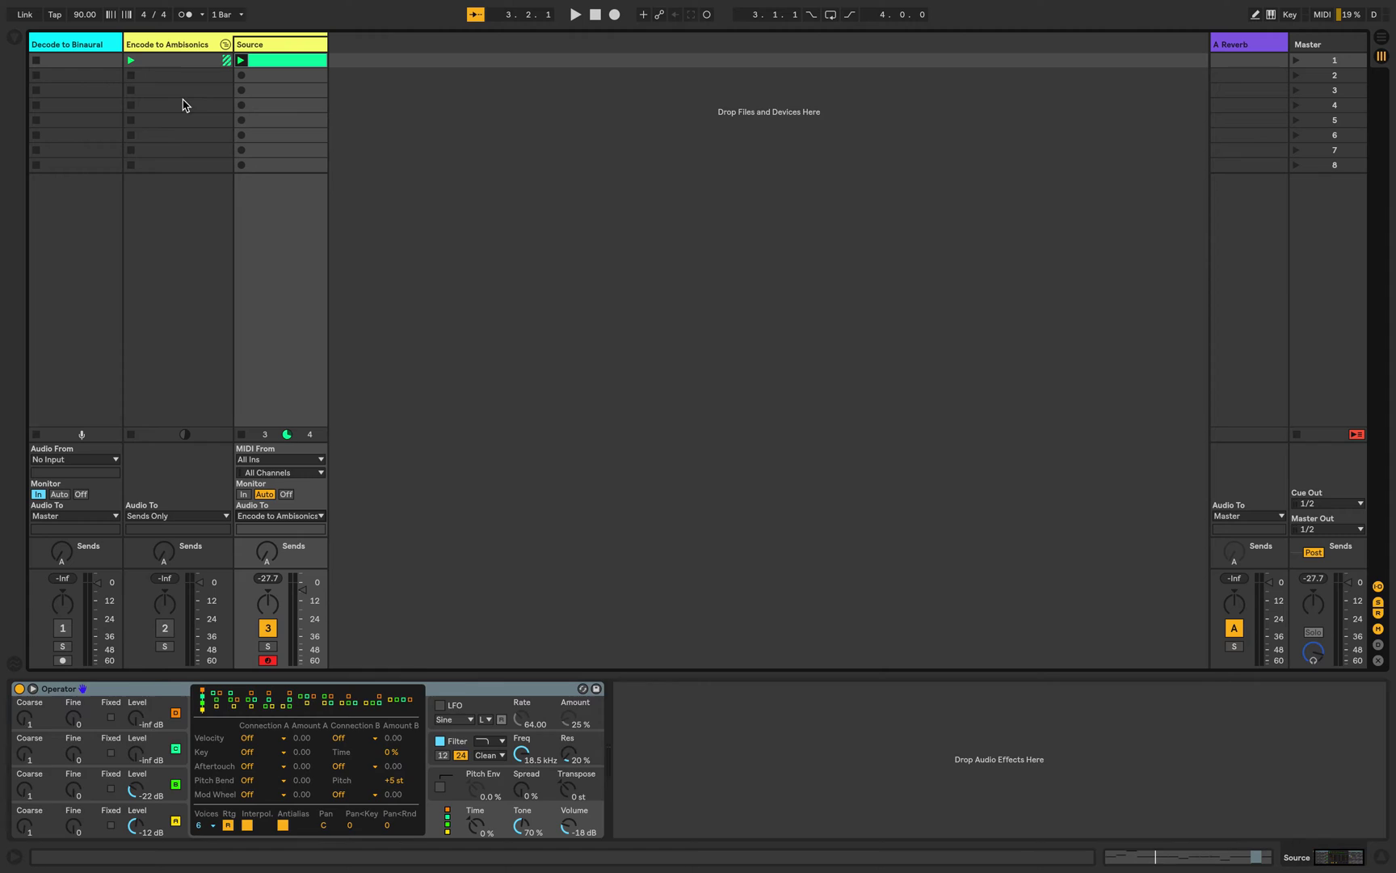
pyautogui.click(175, 45)
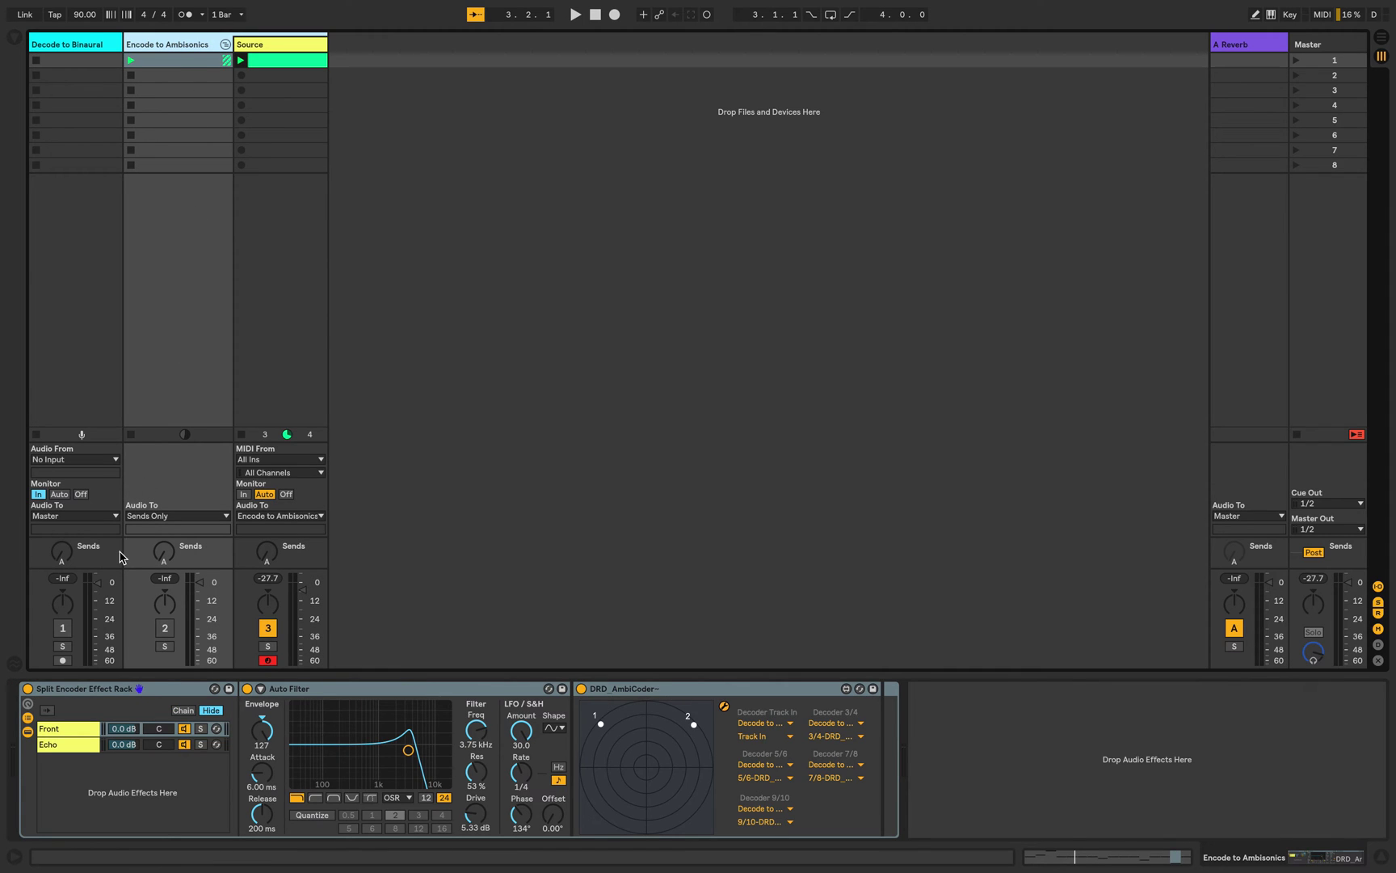
pyautogui.click(89, 689)
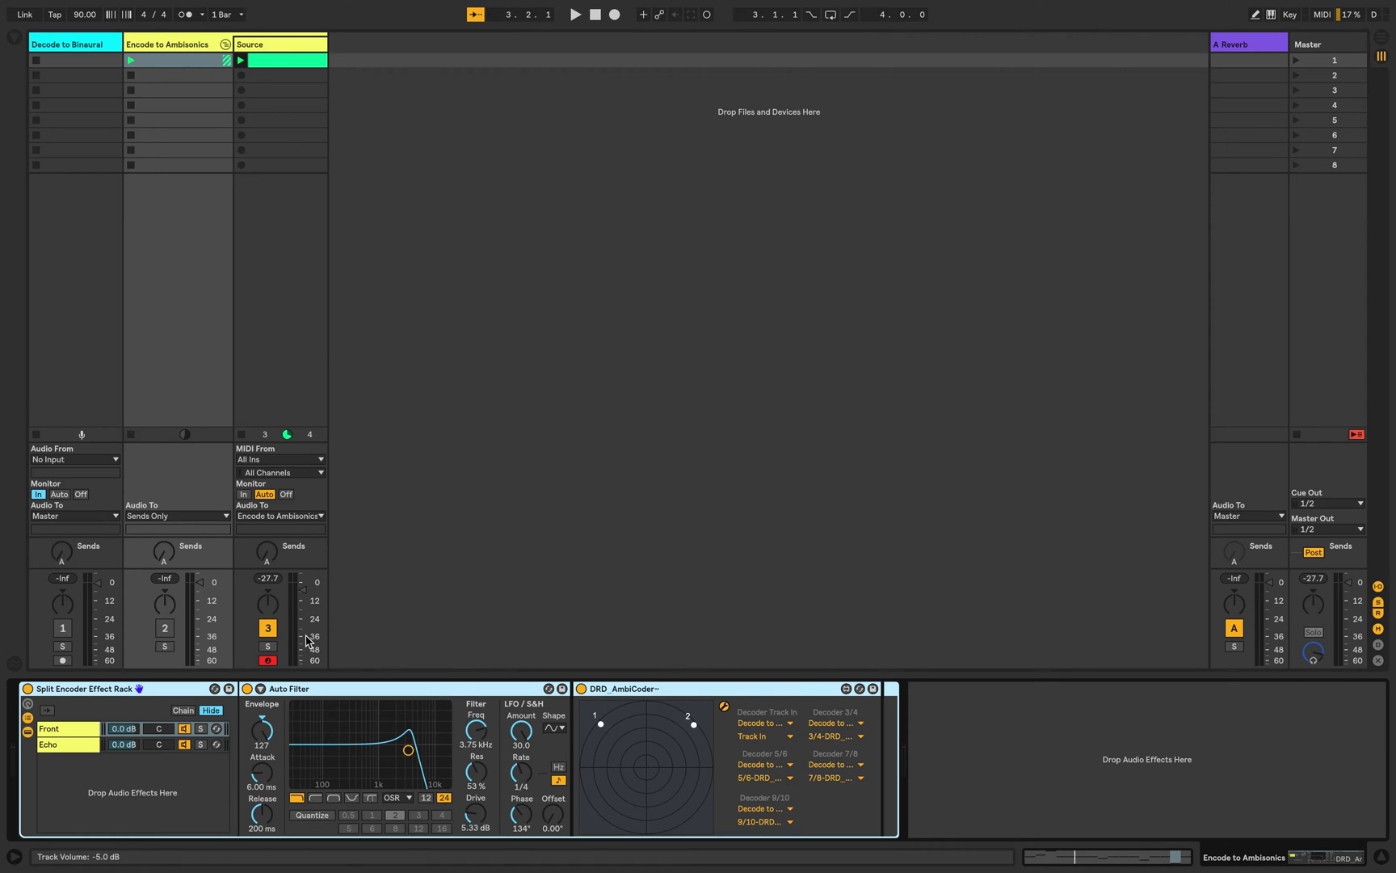
pyautogui.click(65, 731)
pyautogui.click(67, 754)
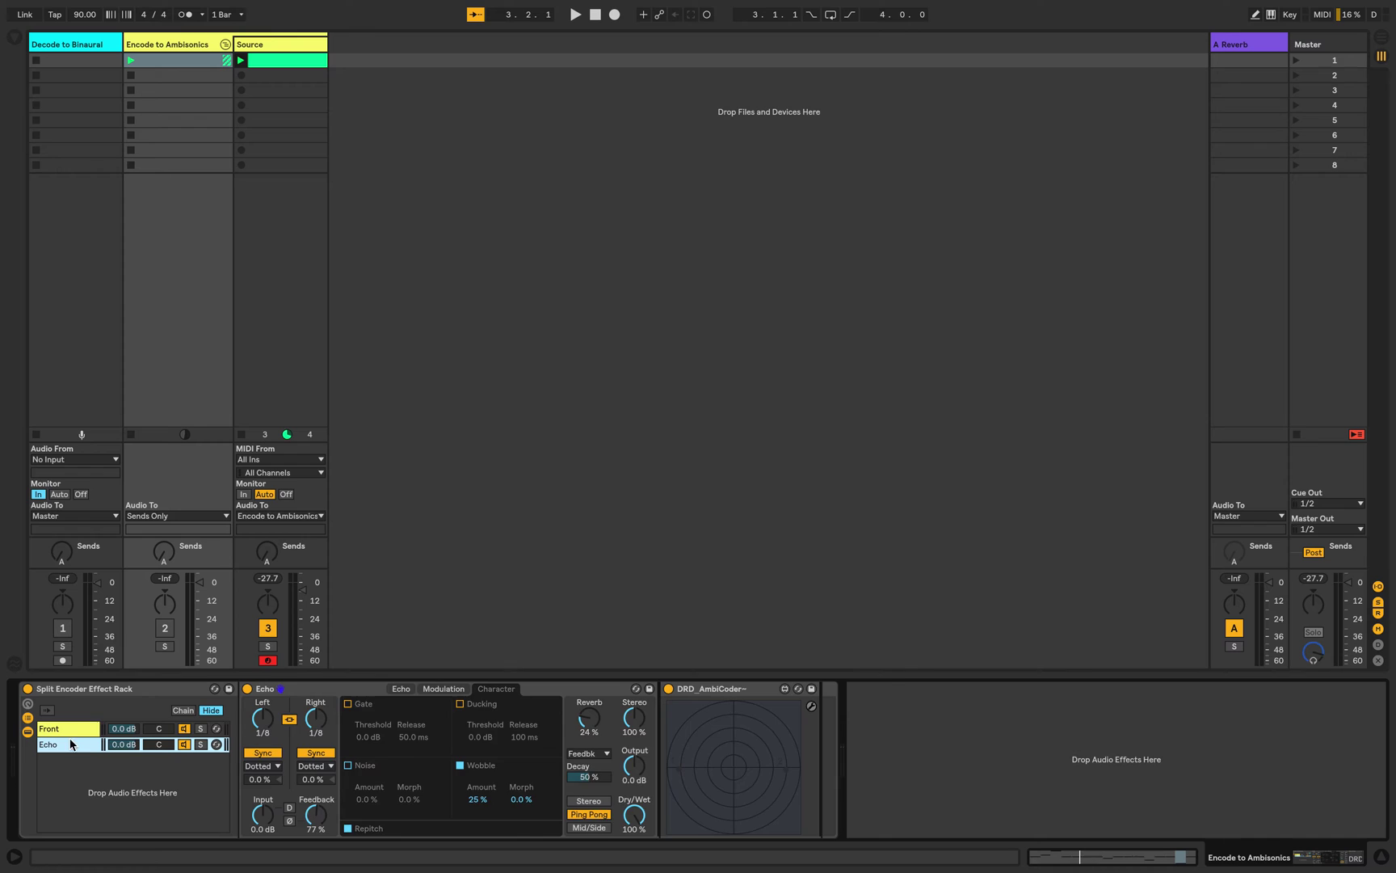
pyautogui.click(73, 735)
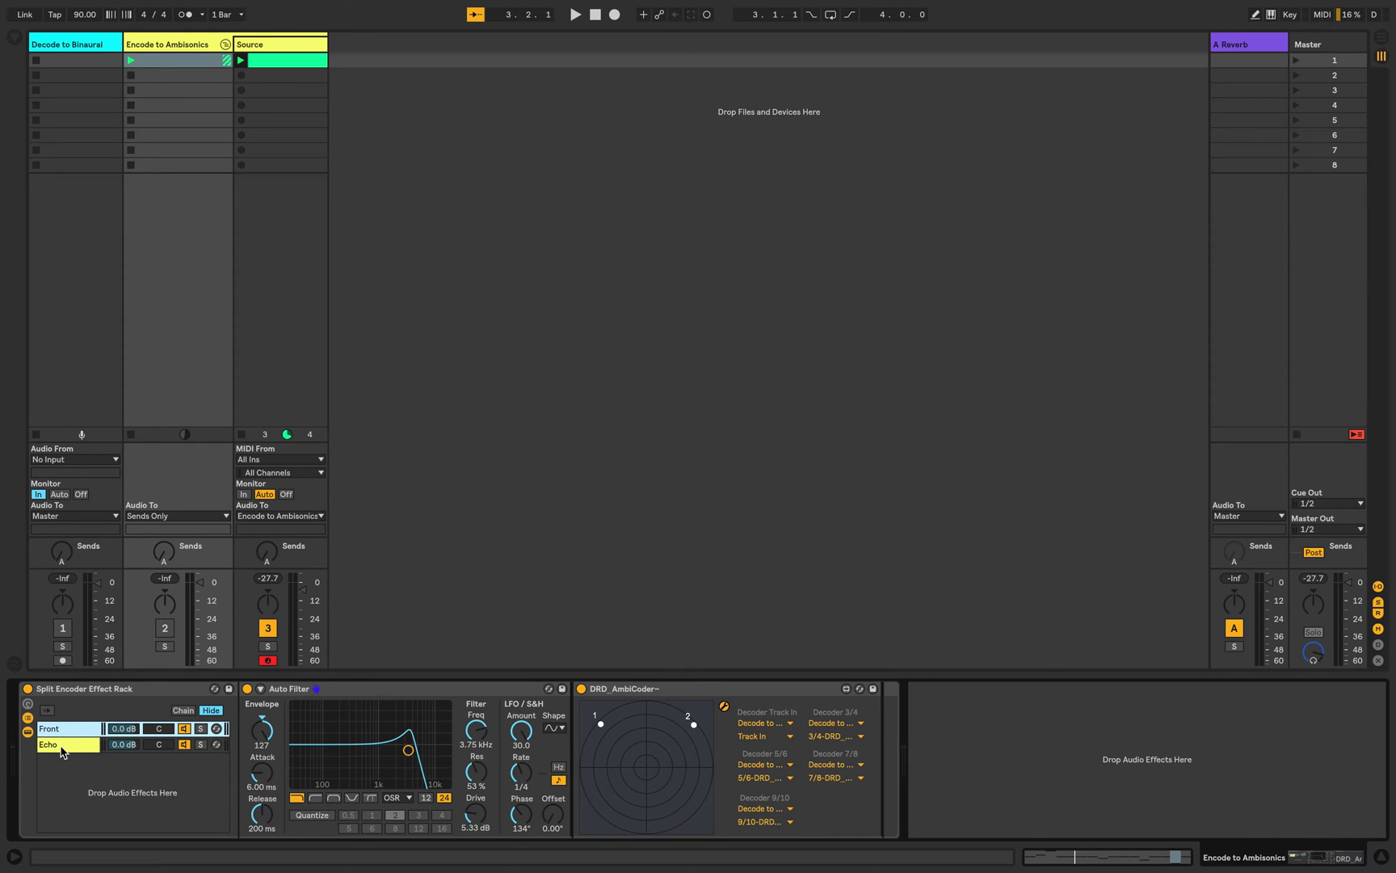
pyautogui.click(63, 754)
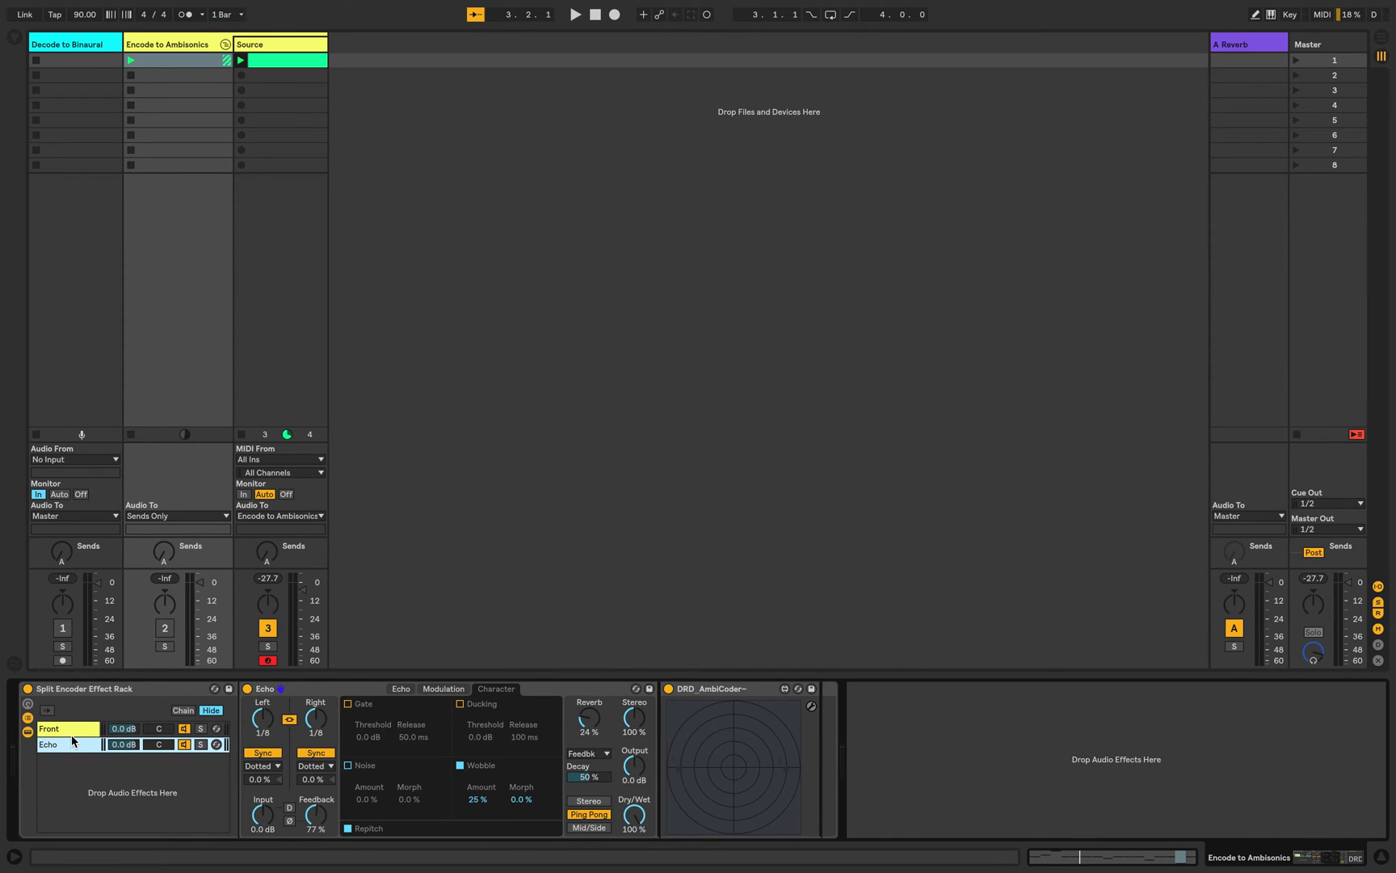
pyautogui.click(72, 732)
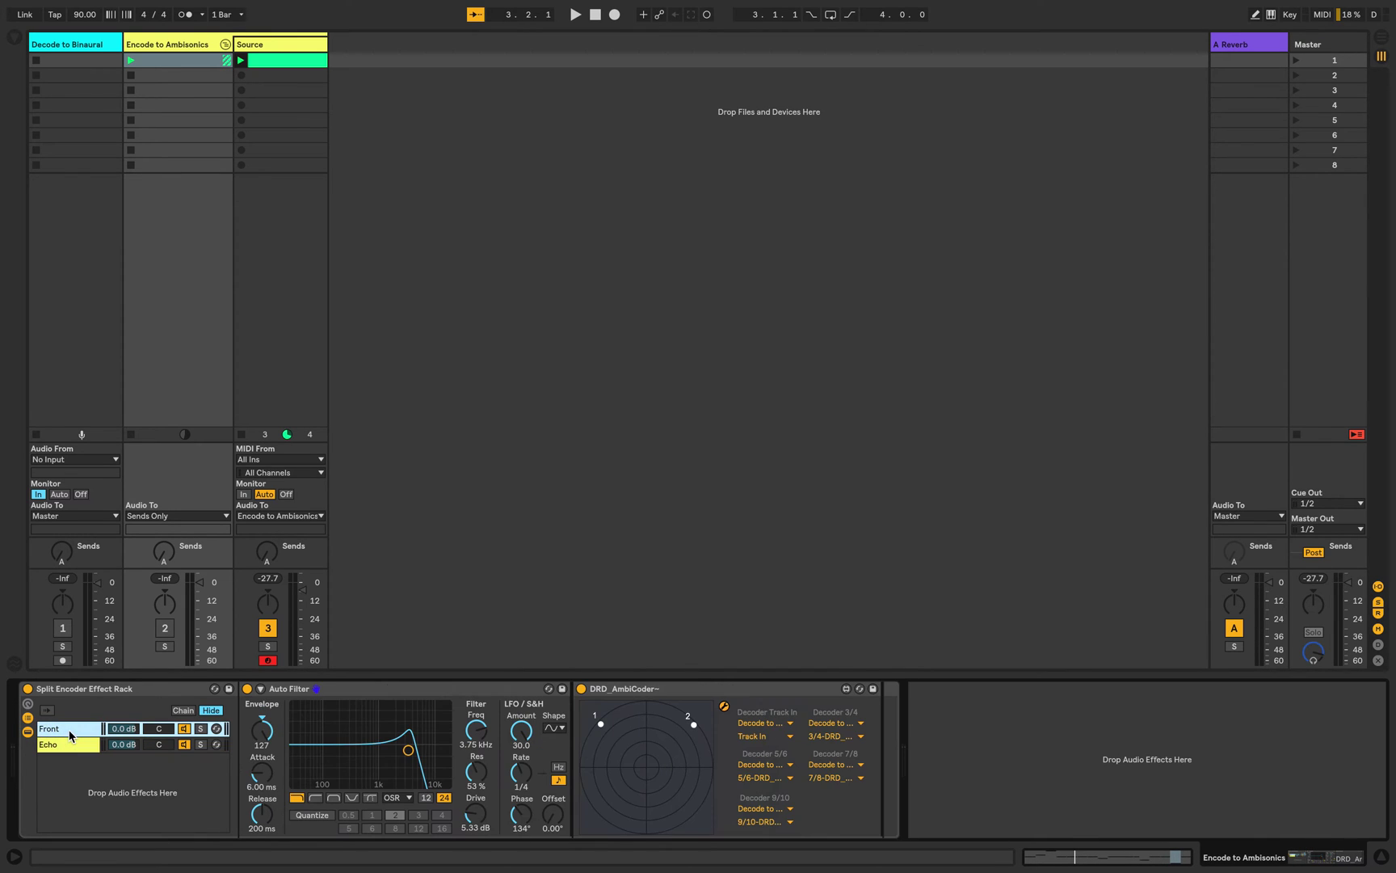
pyautogui.click(291, 692)
pyautogui.click(273, 737)
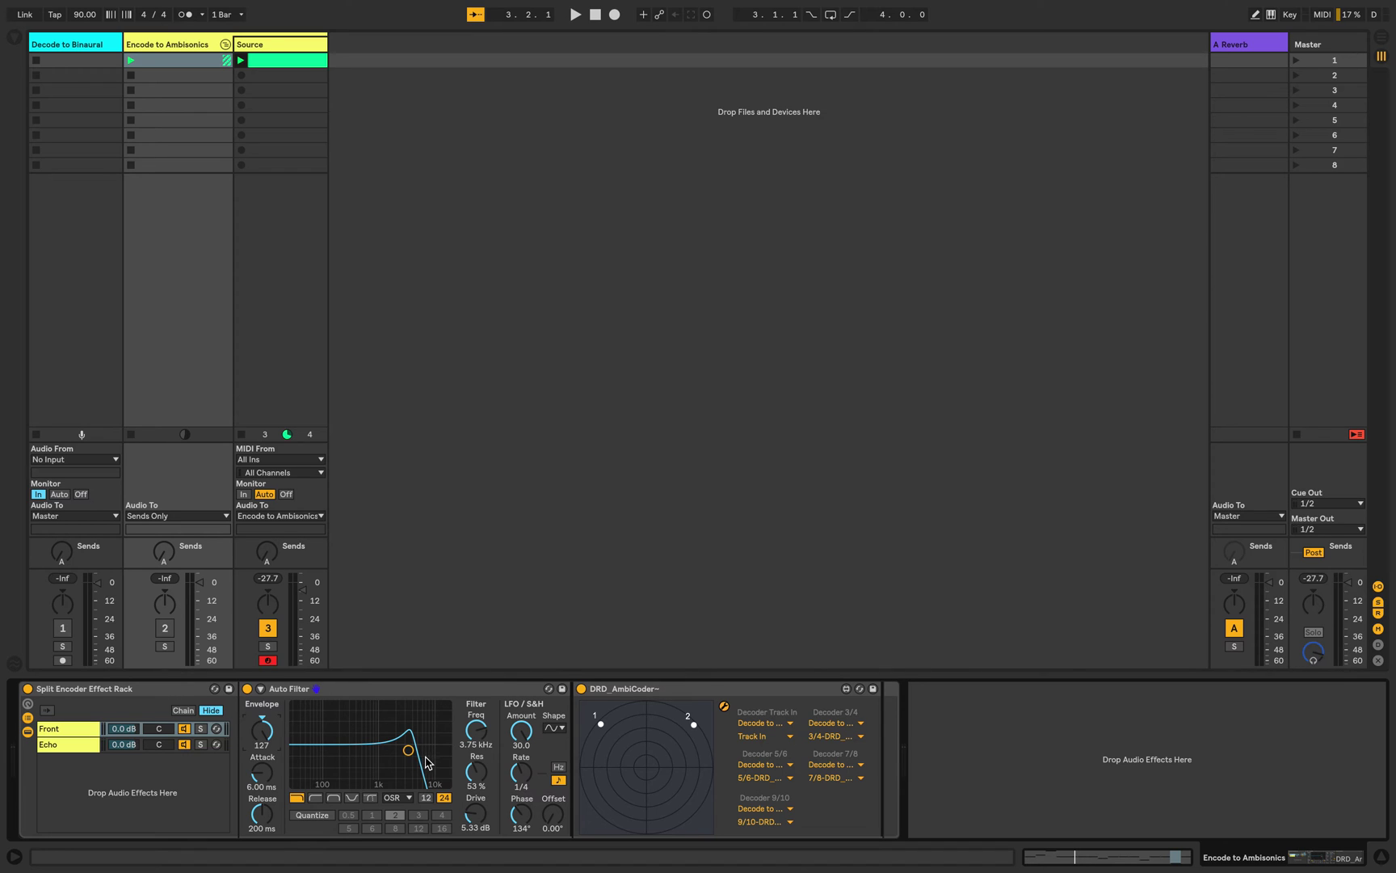
pyautogui.click(639, 718)
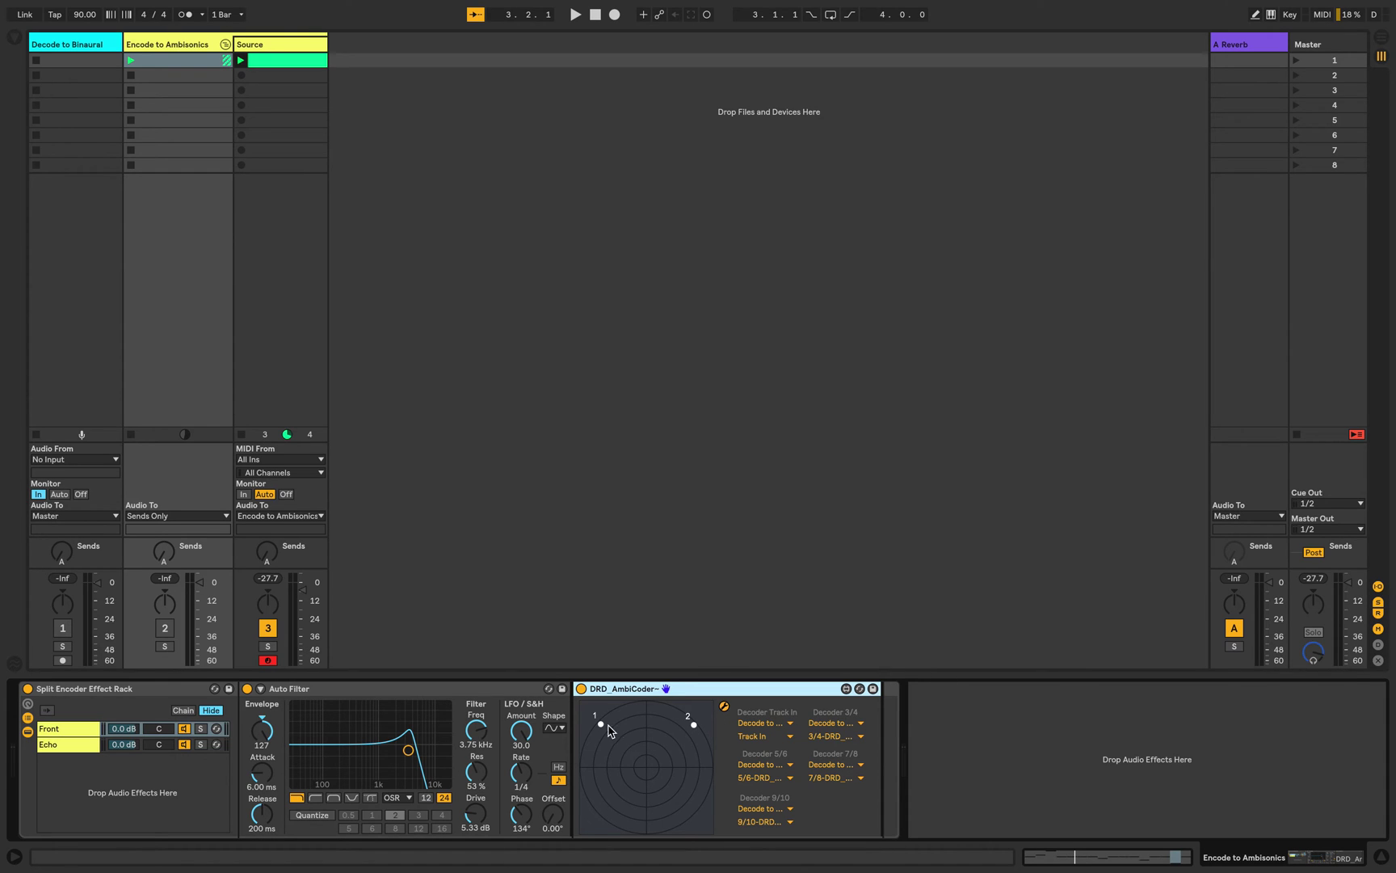
# Nudge encoder point 1 toward the panner centre, then view the Decode to Binaural decoder.
pyautogui.moveTo(601, 724)
pyautogui.mouseDown()
pyautogui.moveTo(670, 755)
pyautogui.moveTo(612, 747)
pyautogui.moveTo(622, 800)
pyautogui.moveTo(693, 773)
pyautogui.moveTo(629, 725)
pyautogui.moveTo(622, 798)
pyautogui.moveTo(686, 780)
pyautogui.moveTo(632, 734)
pyautogui.moveTo(617, 800)
pyautogui.moveTo(664, 808)
pyautogui.moveTo(603, 743)
pyautogui.moveTo(615, 731)
pyautogui.moveTo(603, 750)
pyautogui.moveTo(618, 727)
pyautogui.moveTo(602, 730)
pyautogui.moveTo(642, 728)
pyautogui.moveTo(607, 731)
pyautogui.mouseUp()
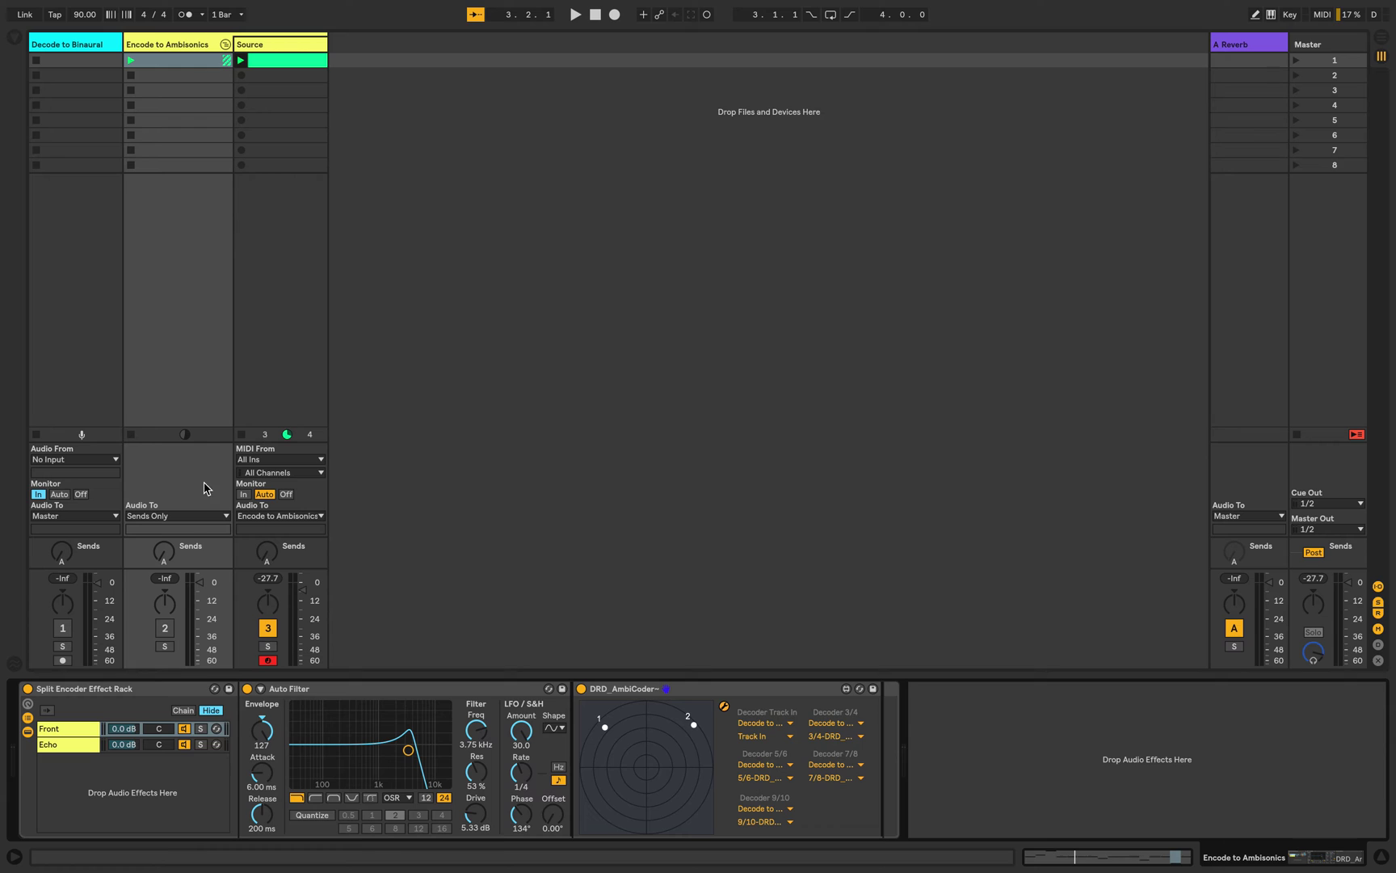
pyautogui.click(80, 49)
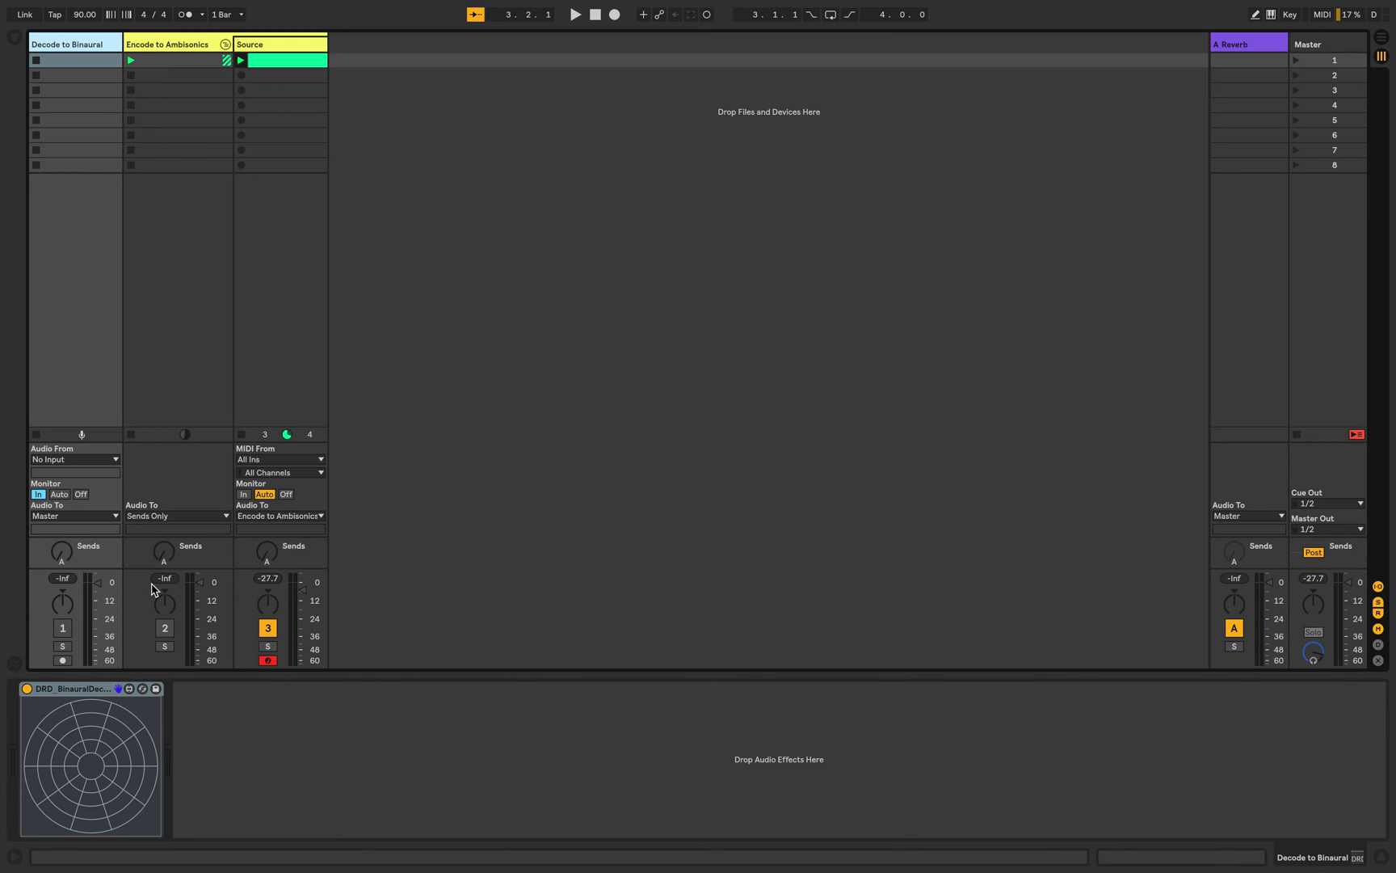
pyautogui.click(175, 49)
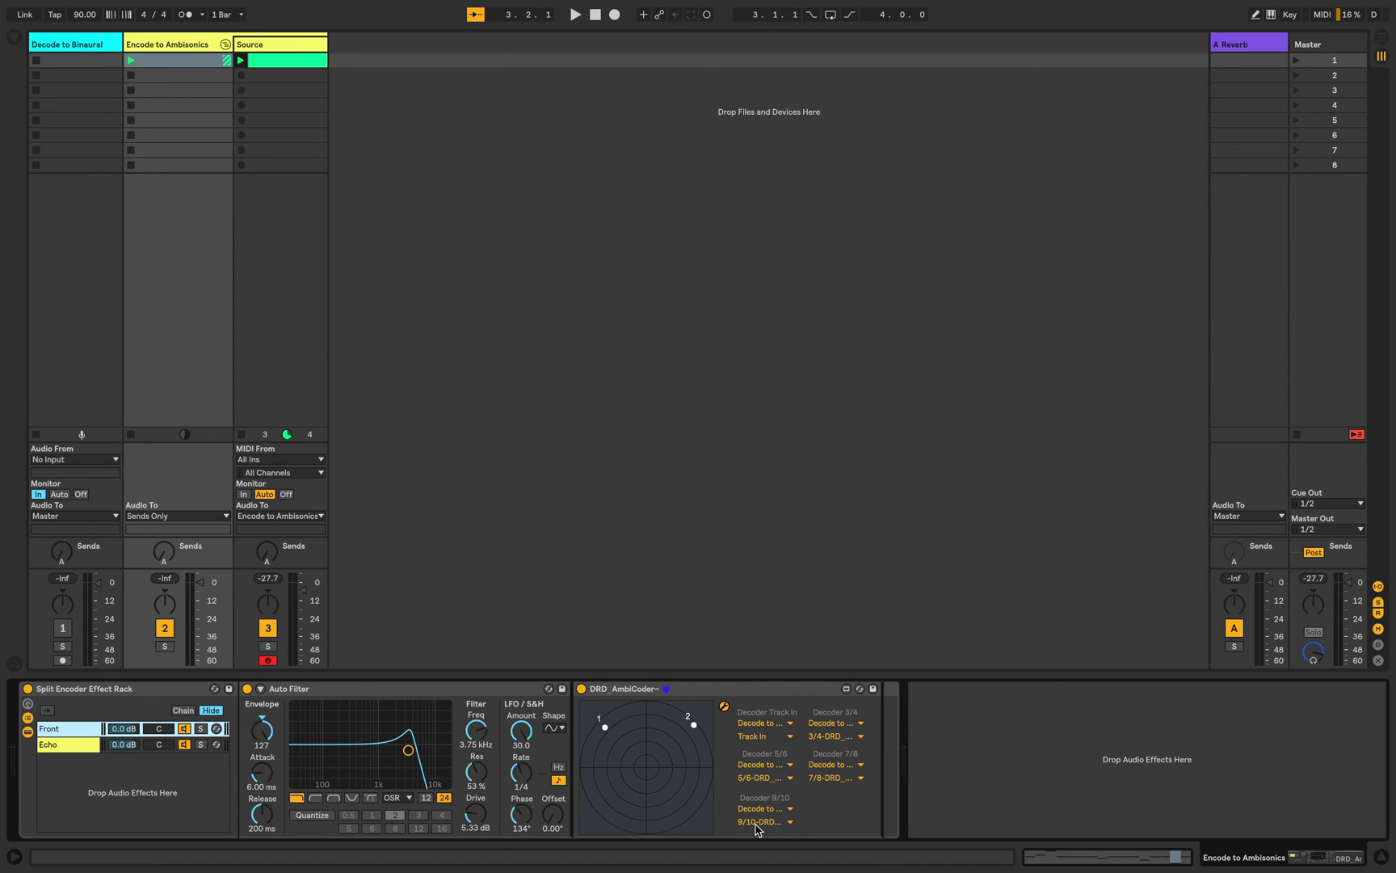
# Activate the Decode to Binaural track, start playback, and view the Echo then Front chains.
pyautogui.click(62, 628)
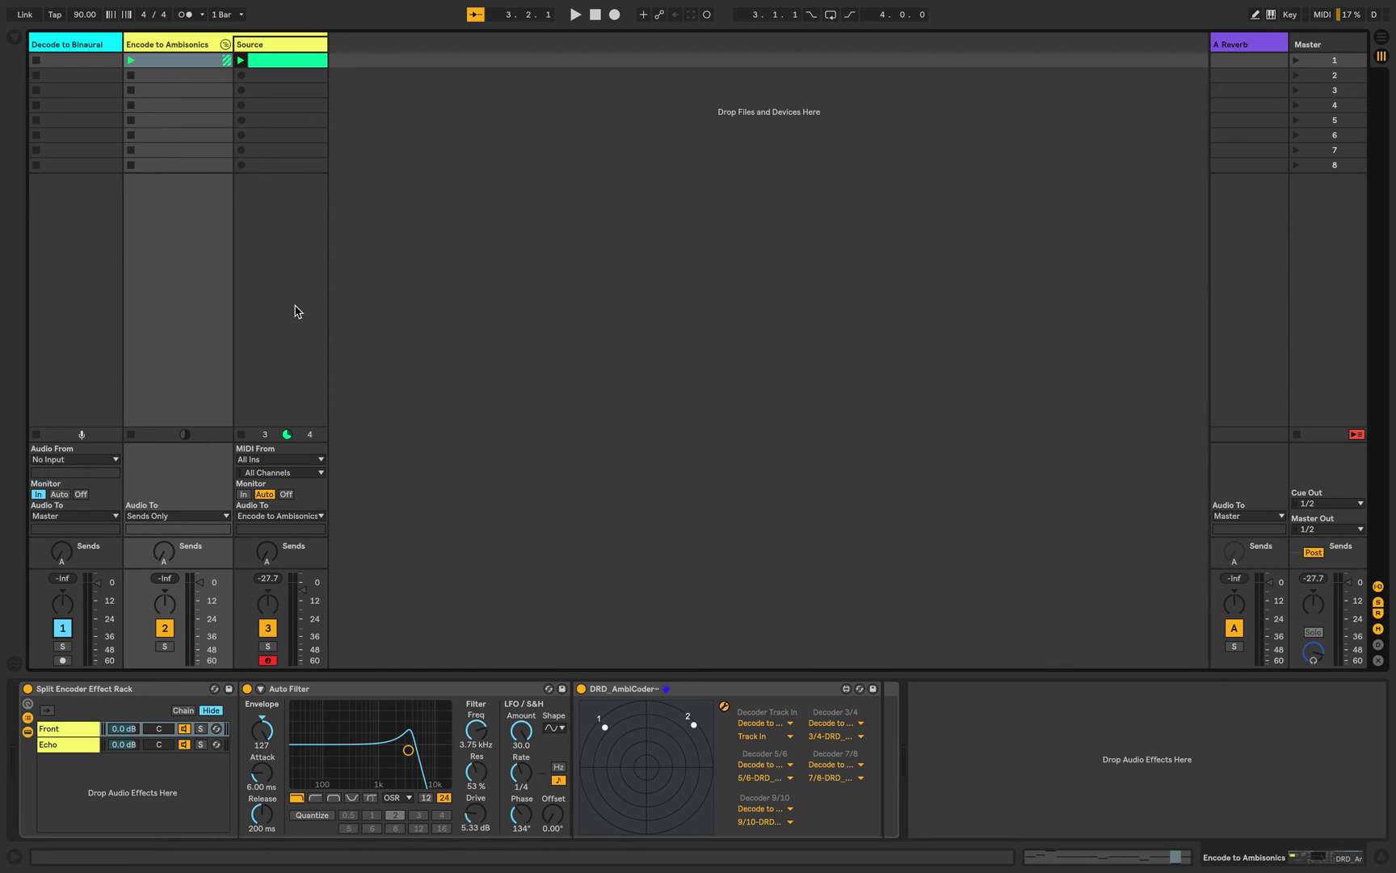
pyautogui.press('space')
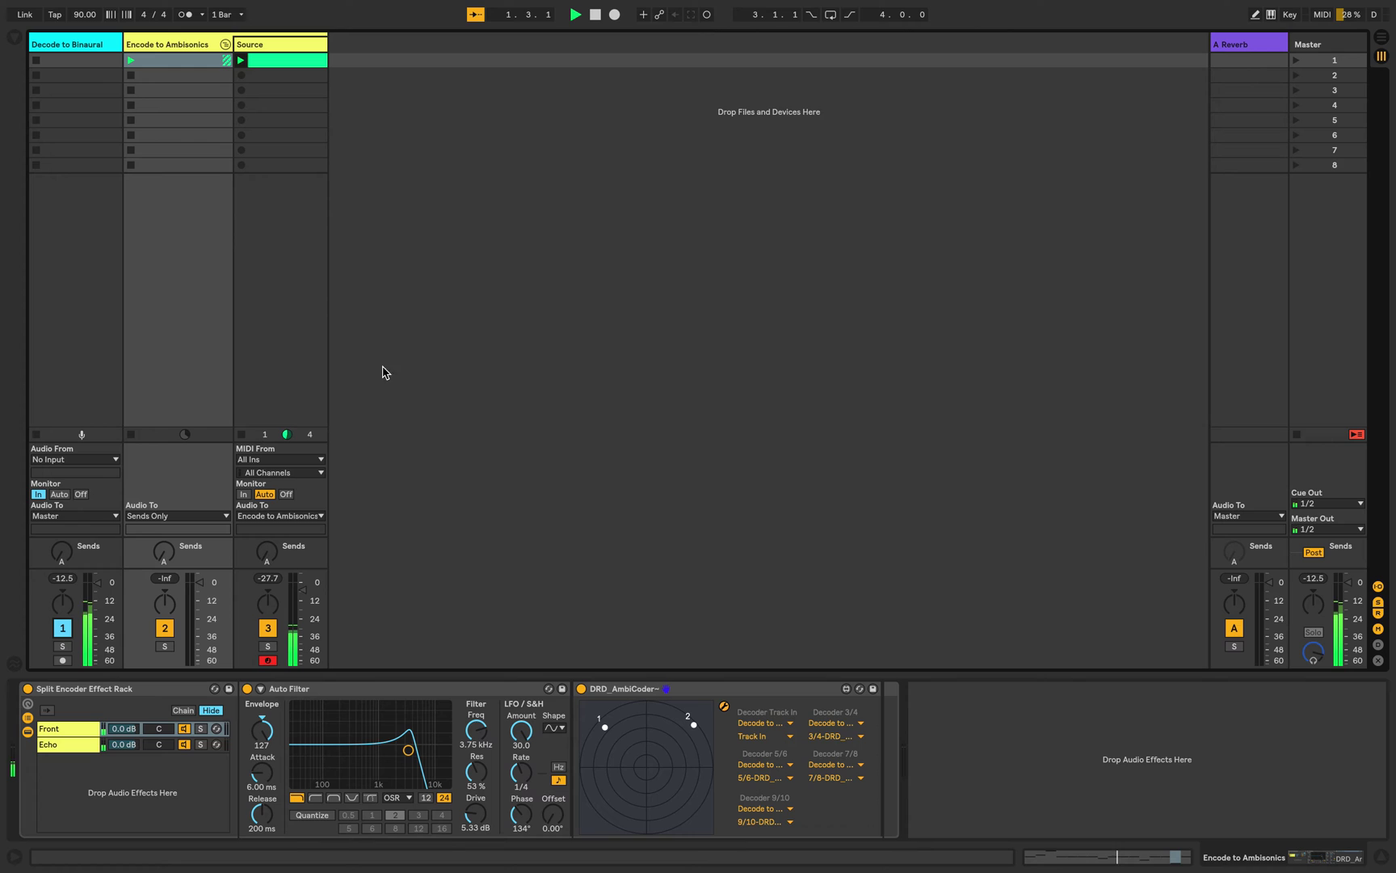
pyautogui.click(75, 749)
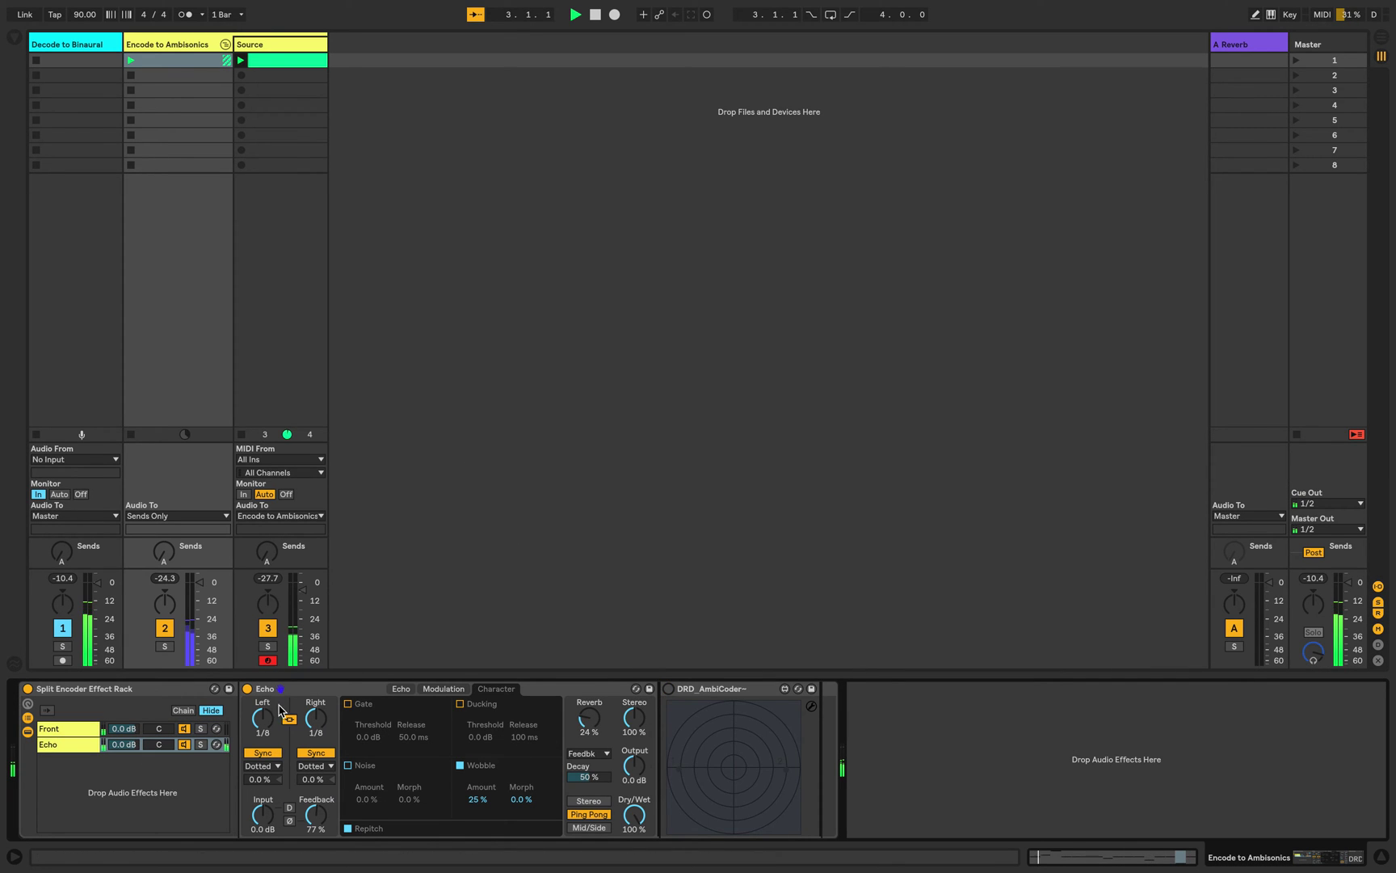
pyautogui.click(87, 730)
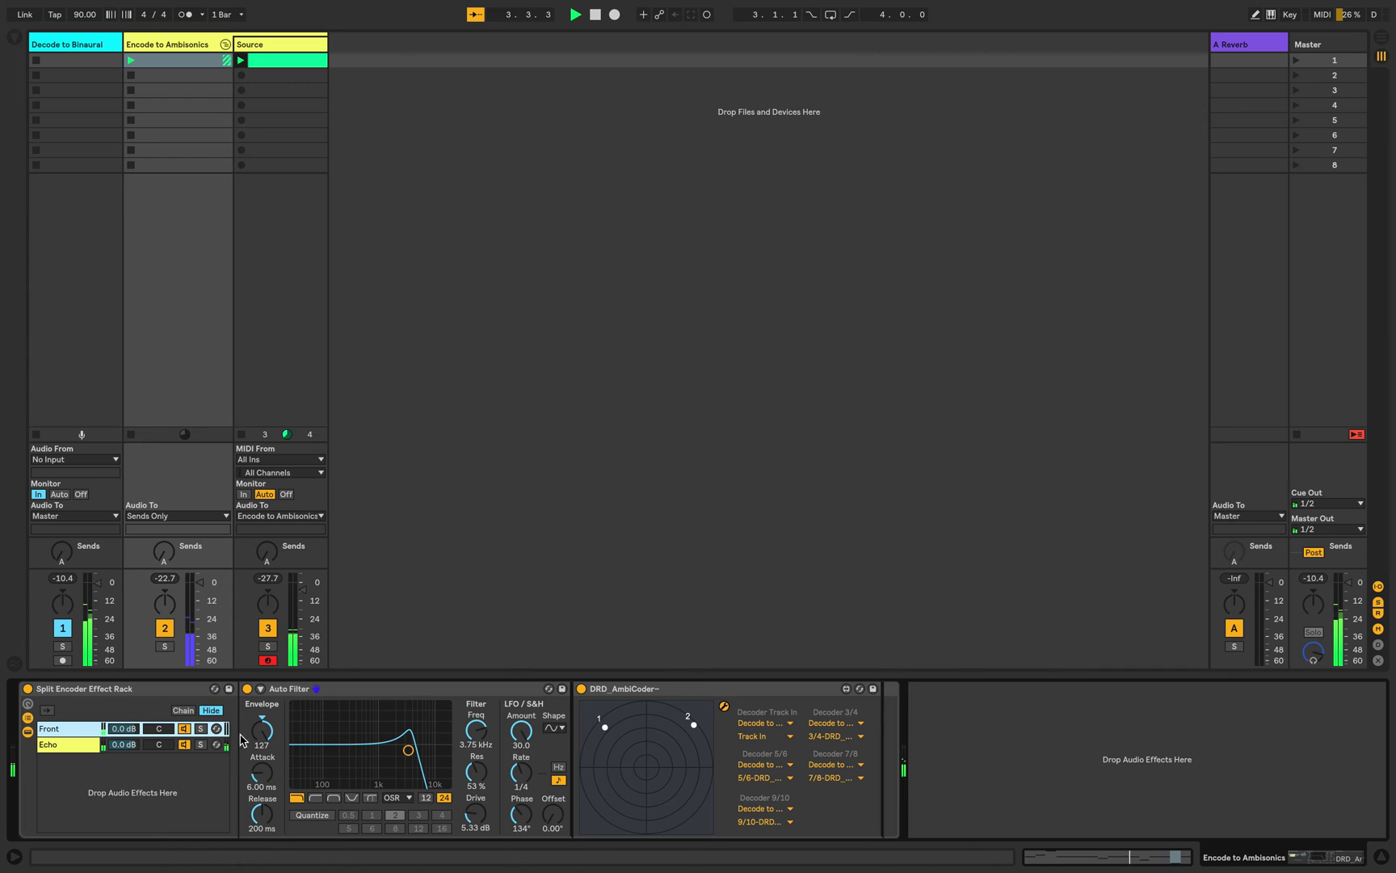
# Mute AmbiCoder source 2 and move source 1 slightly lower in the panner.
pyautogui.rightClick(694, 727)
pyautogui.click(737, 776)
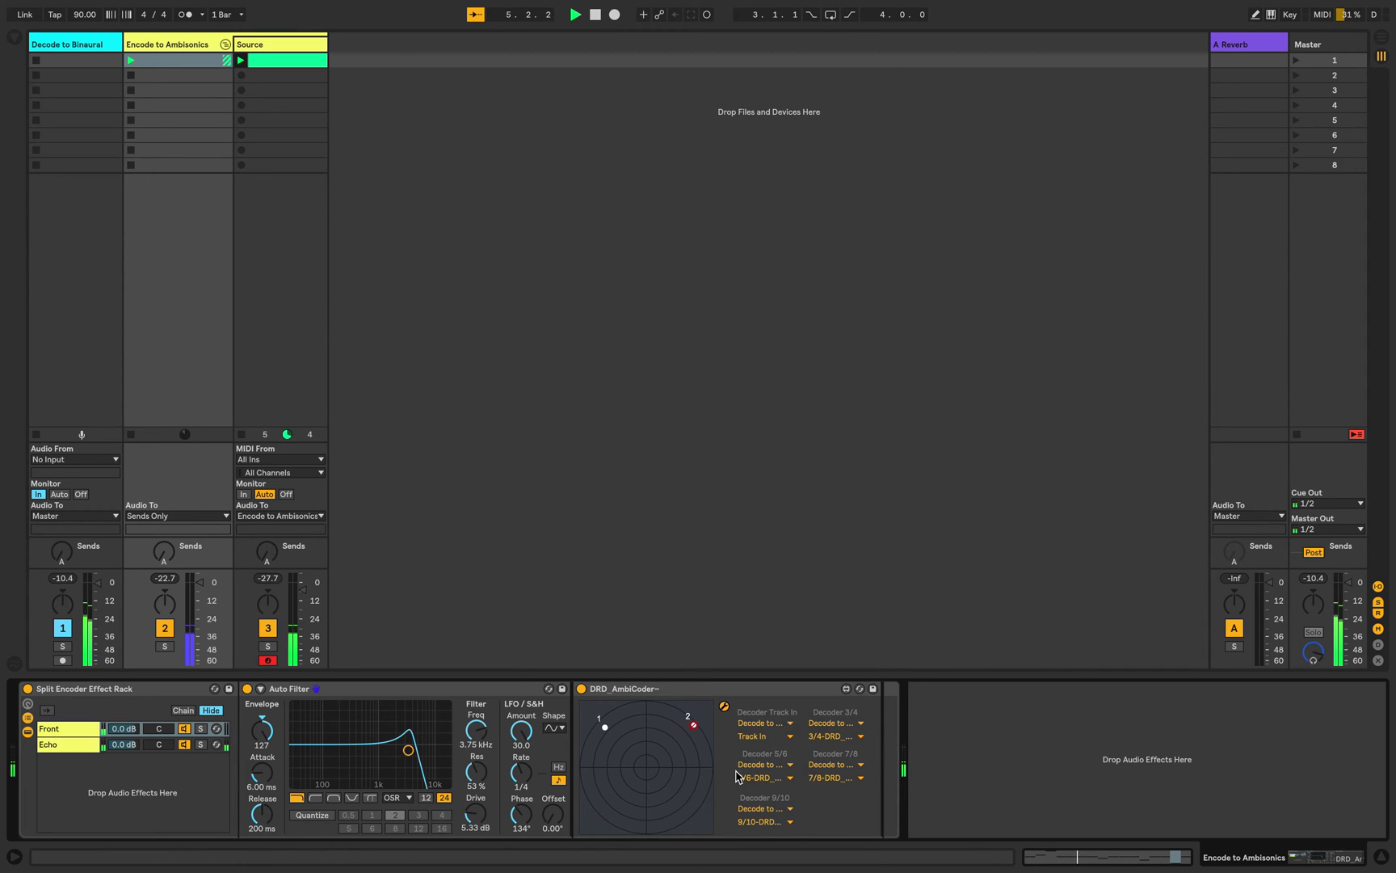
pyautogui.moveTo(604, 727)
pyautogui.mouseDown()
pyautogui.moveTo(610, 777)
pyautogui.moveTo(678, 775)
pyautogui.moveTo(638, 752)
pyautogui.moveTo(628, 767)
pyautogui.moveTo(661, 807)
pyautogui.moveTo(616, 770)
pyautogui.moveTo(649, 740)
pyautogui.moveTo(673, 774)
pyautogui.moveTo(623, 787)
pyautogui.moveTo(634, 744)
pyautogui.moveTo(686, 761)
pyautogui.moveTo(576, 698)
pyautogui.moveTo(702, 802)
pyautogui.moveTo(598, 823)
pyautogui.moveTo(626, 737)
pyautogui.moveTo(605, 730)
pyautogui.mouseUp()
# Unmute AmbiCoder source 2, nudge it lower, and show the Echo chain's devices.
pyautogui.rightClick(694, 726)
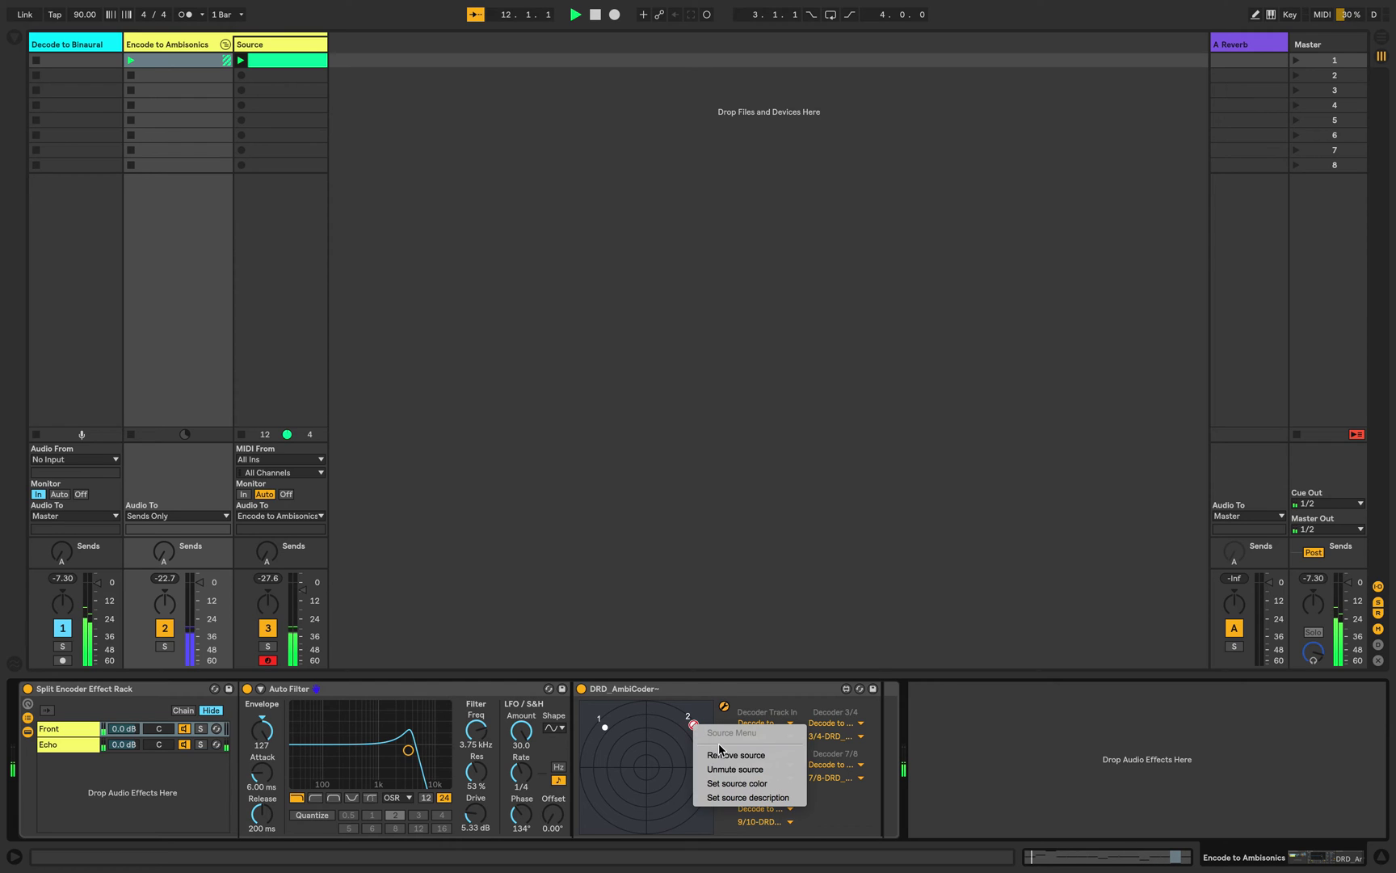
pyautogui.click(745, 772)
pyautogui.moveTo(693, 725)
pyautogui.mouseDown()
pyautogui.moveTo(677, 780)
pyautogui.moveTo(603, 800)
pyautogui.moveTo(652, 802)
pyautogui.moveTo(693, 729)
pyautogui.mouseUp()
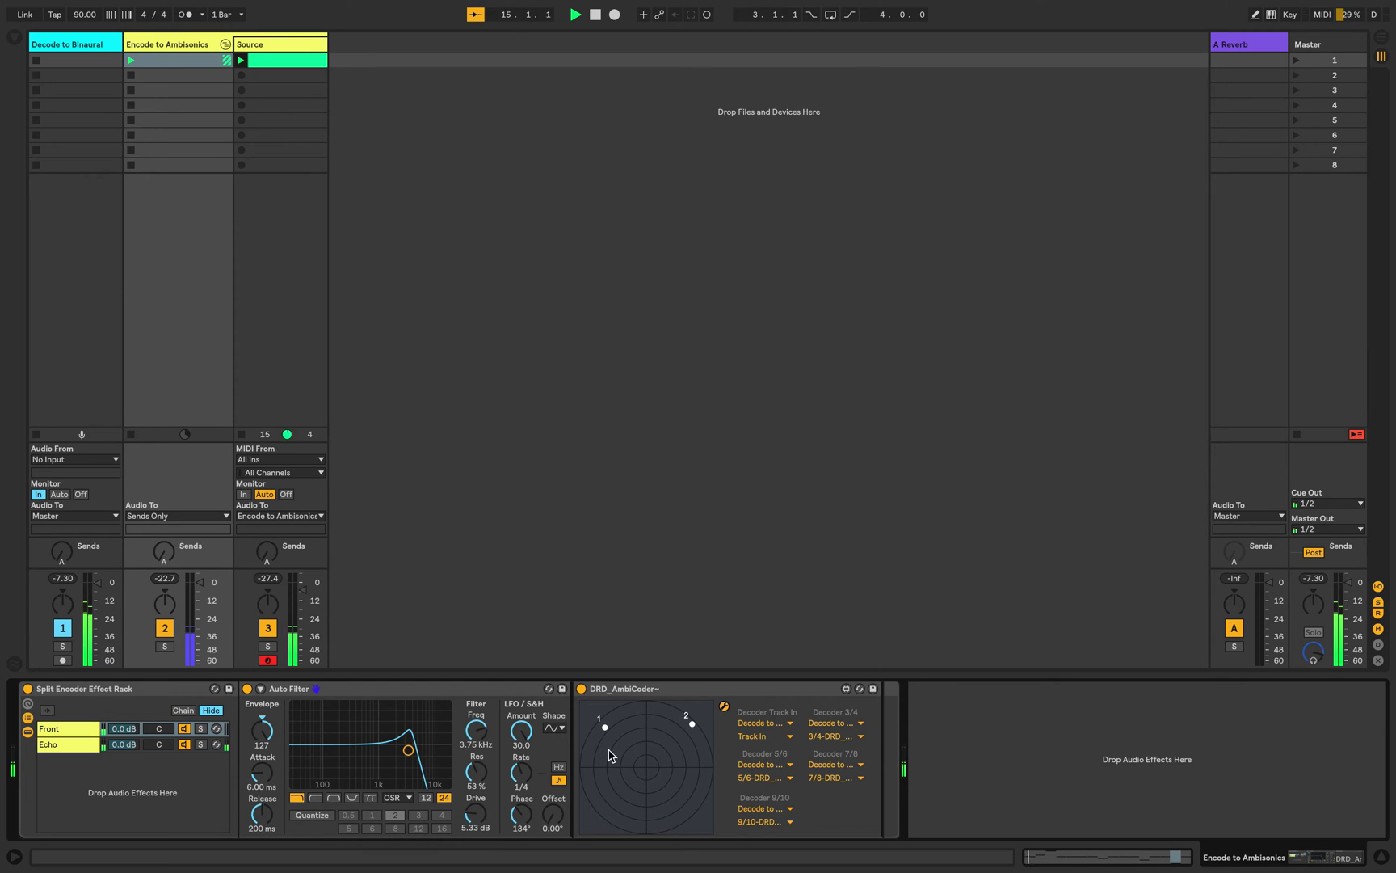
pyautogui.click(77, 735)
pyautogui.click(71, 745)
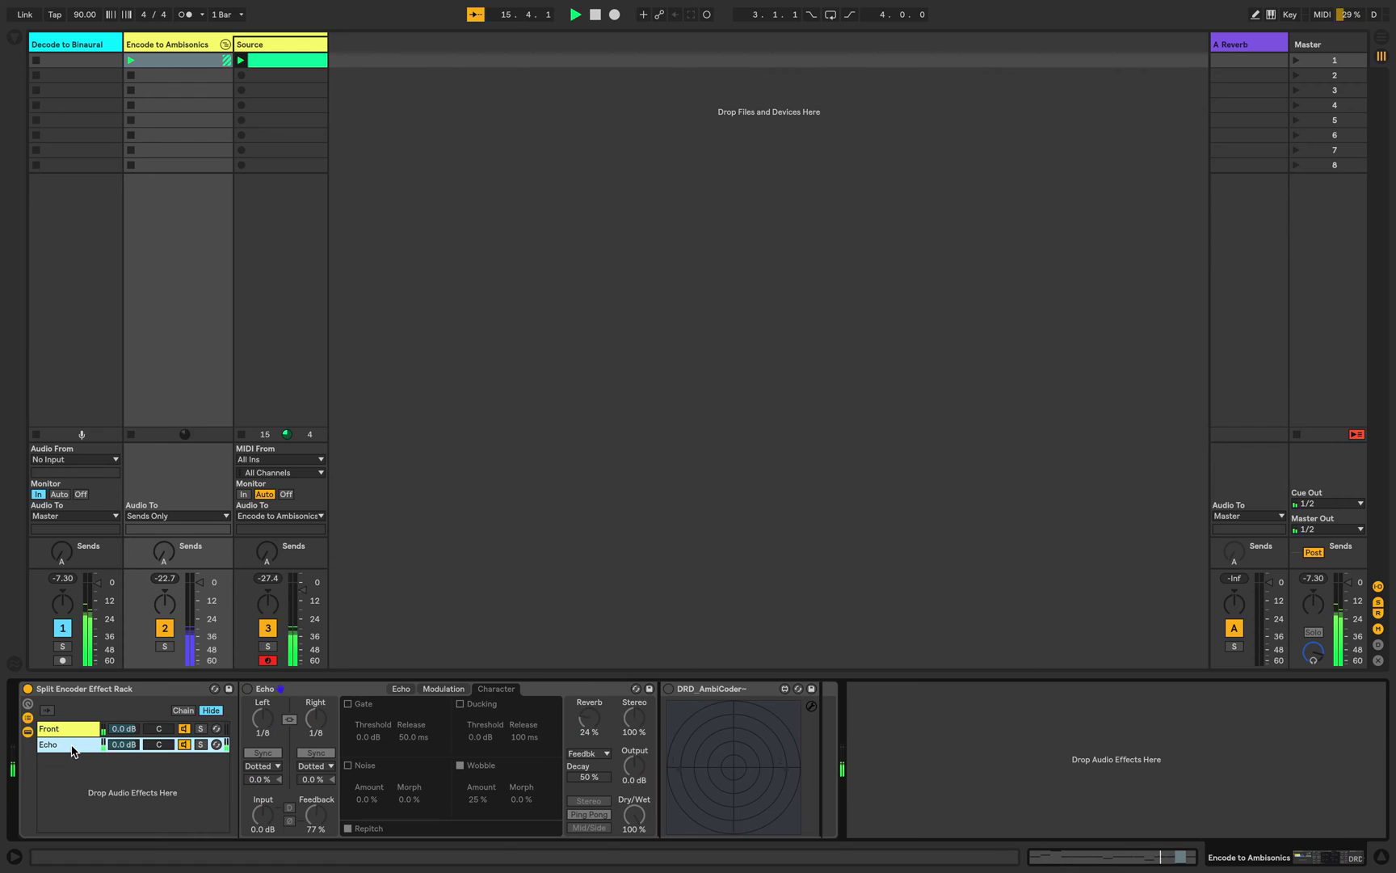
# Turn on Echo and its AmbiCoder, show the decoder routing settings, and drag the source right.
pyautogui.click(247, 690)
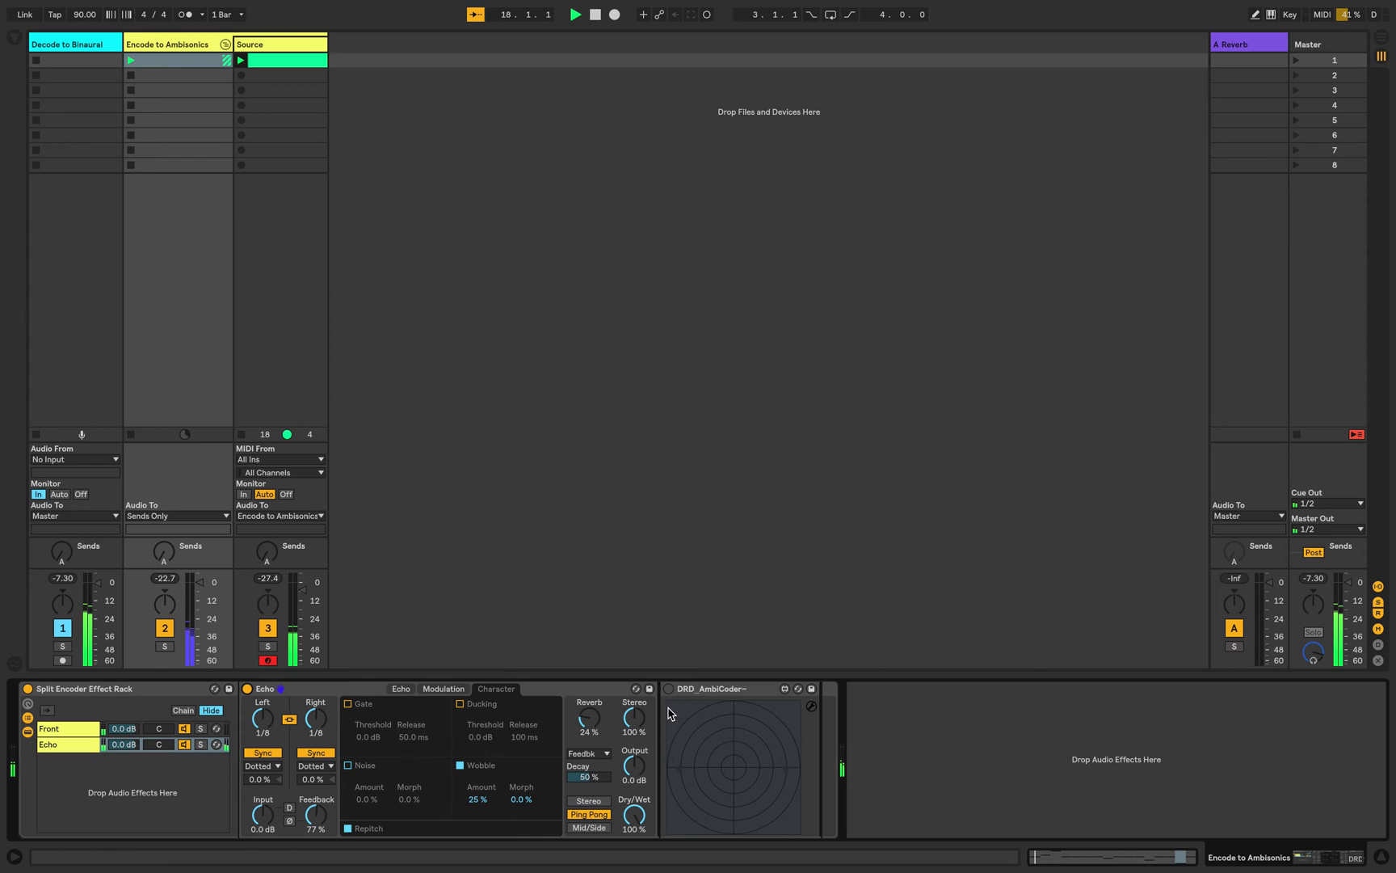
pyautogui.click(695, 695)
pyautogui.click(668, 688)
pyautogui.click(812, 707)
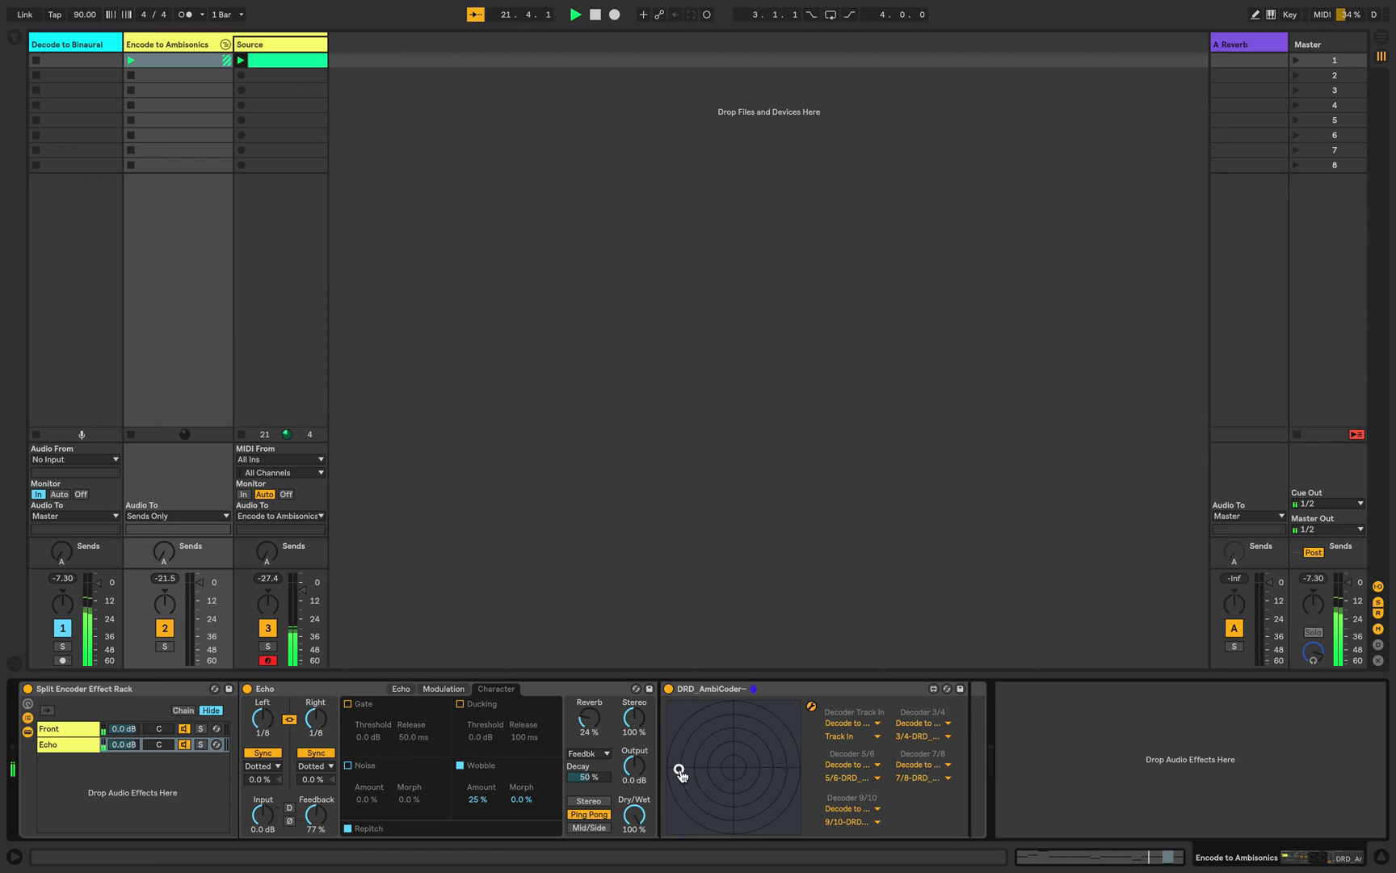
pyautogui.moveTo(679, 770); pyautogui.dragTo(790, 771)
# View the A Reverb return's devices, then go back to the Decode to Binaural decoder.
pyautogui.click(1249, 54)
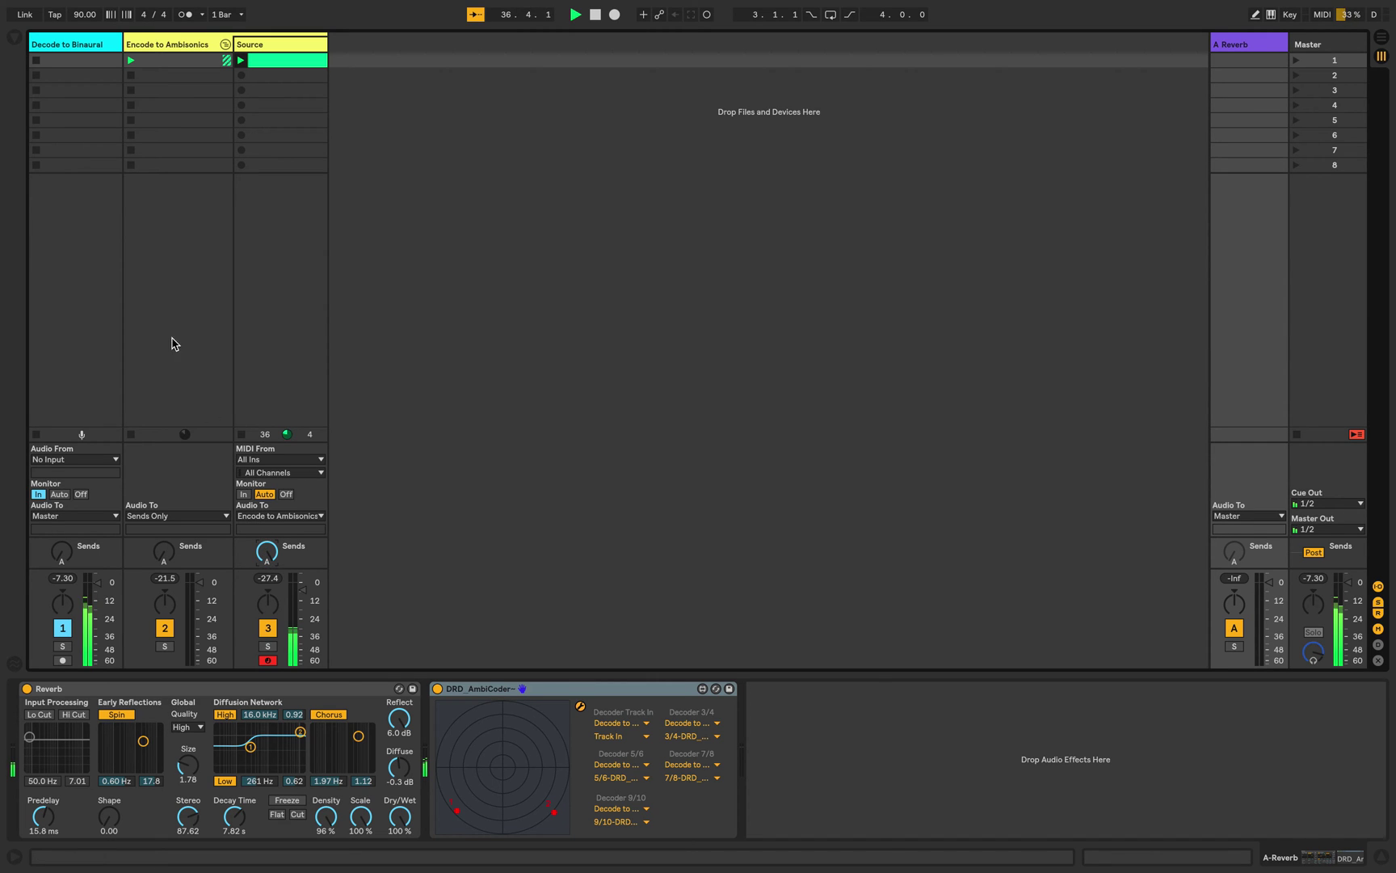
pyautogui.click(58, 51)
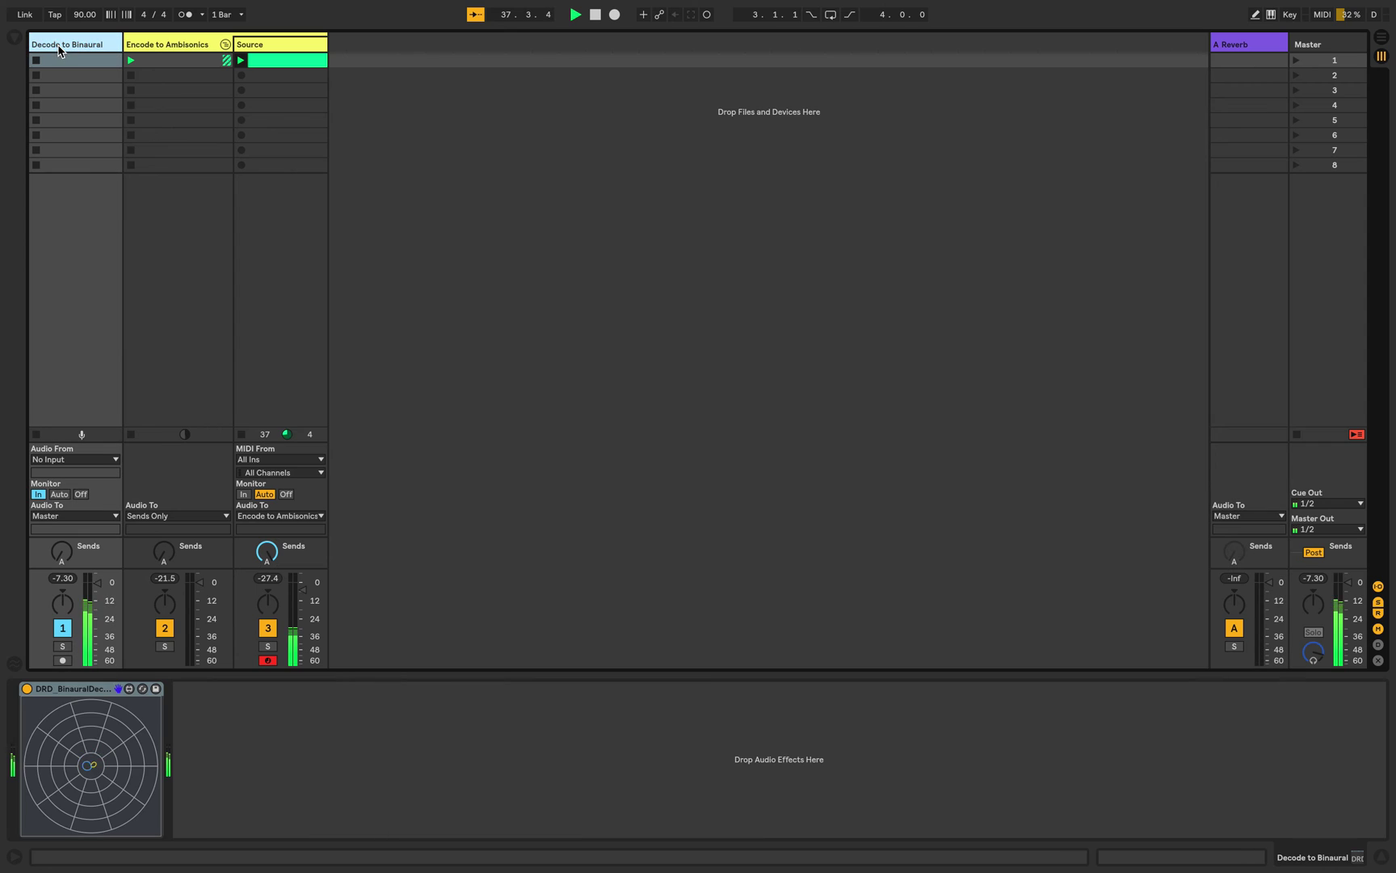
# Toggle the binaural decoder off and on, then open the Encode to Ambisonics AmbiCoder in Max.
pyautogui.click(27, 691)
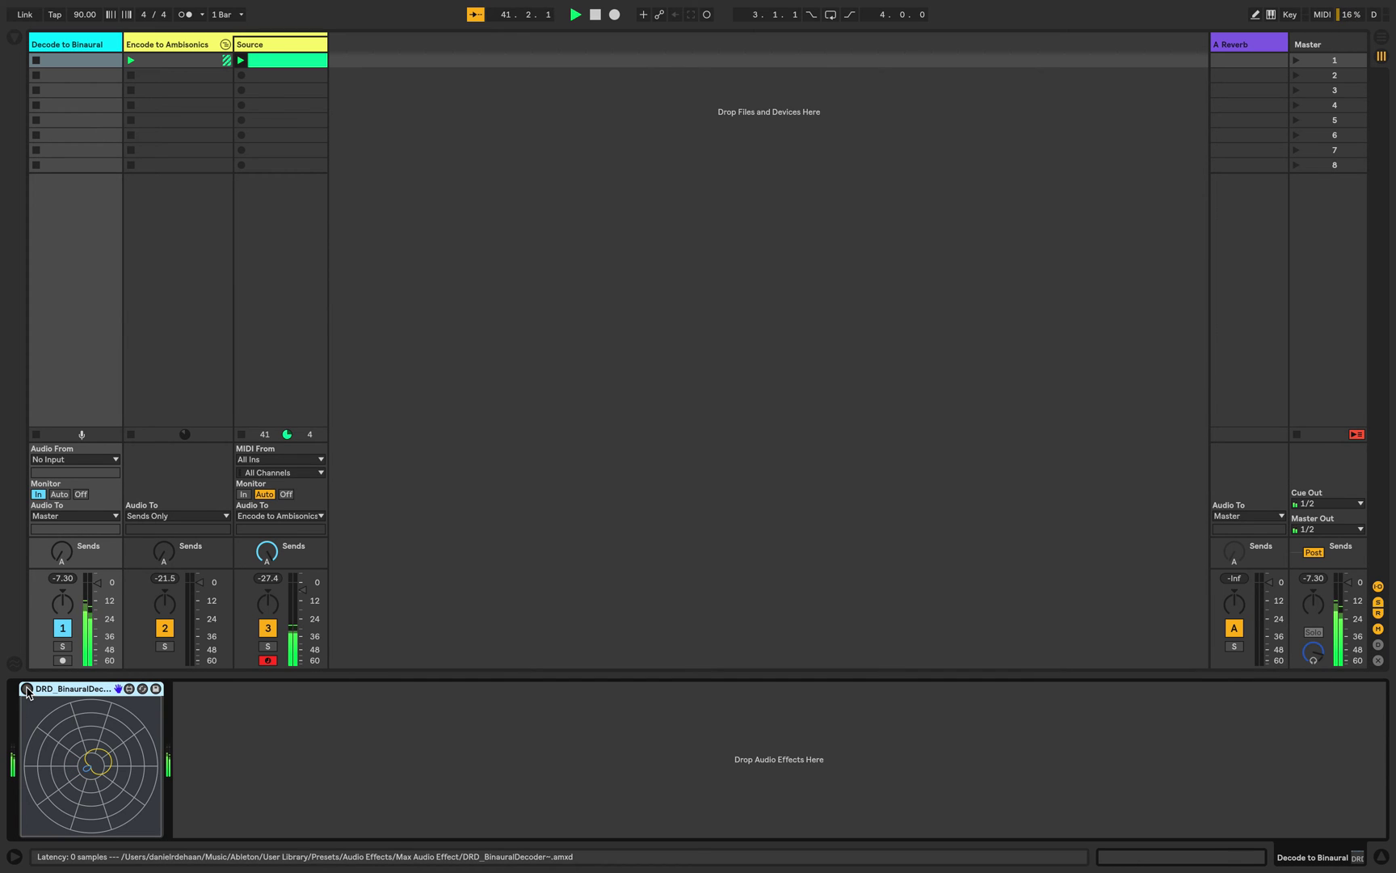
pyautogui.click(27, 690)
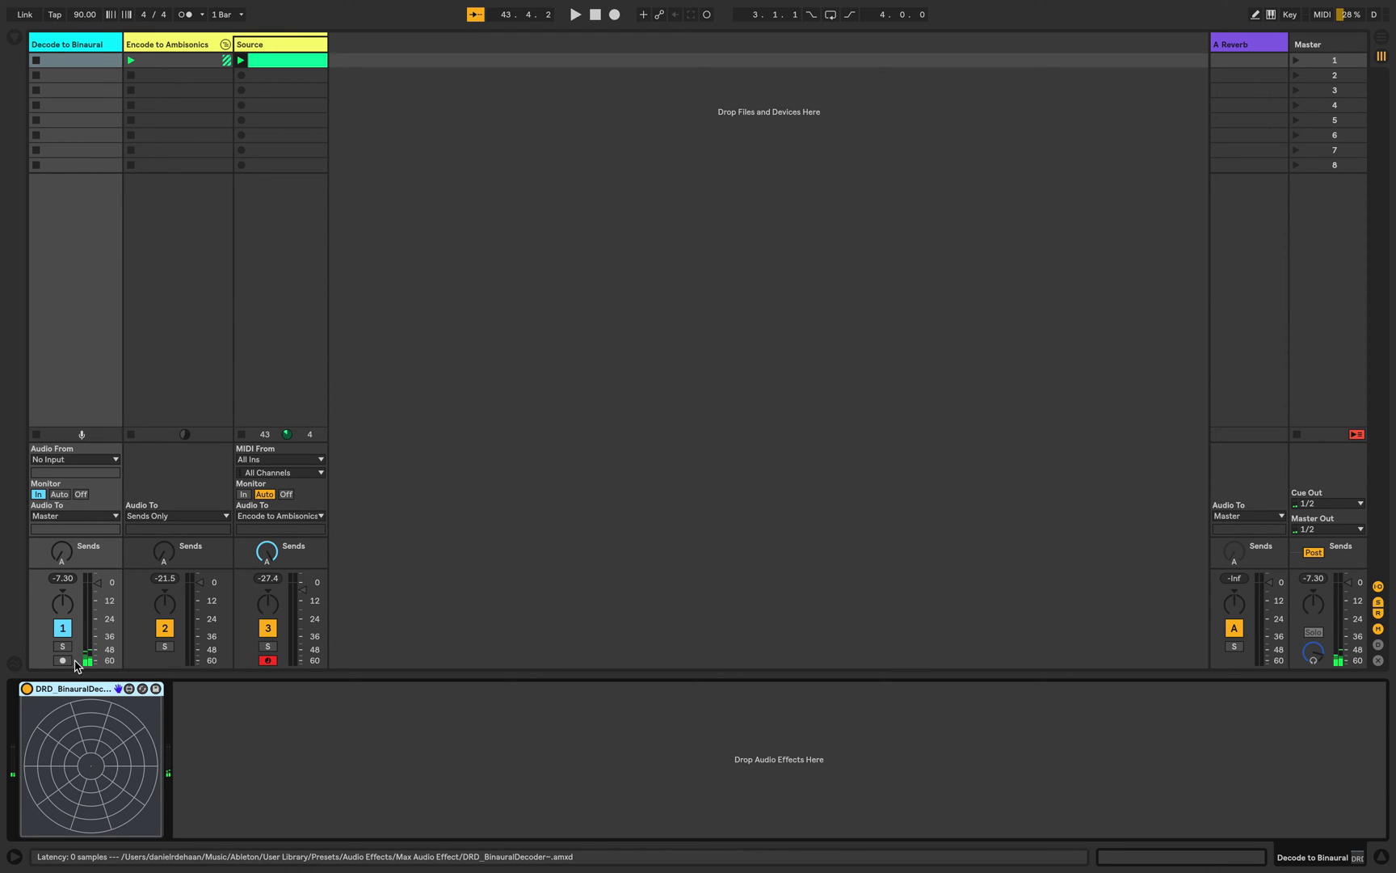
pyautogui.click(193, 44)
pyautogui.click(745, 688)
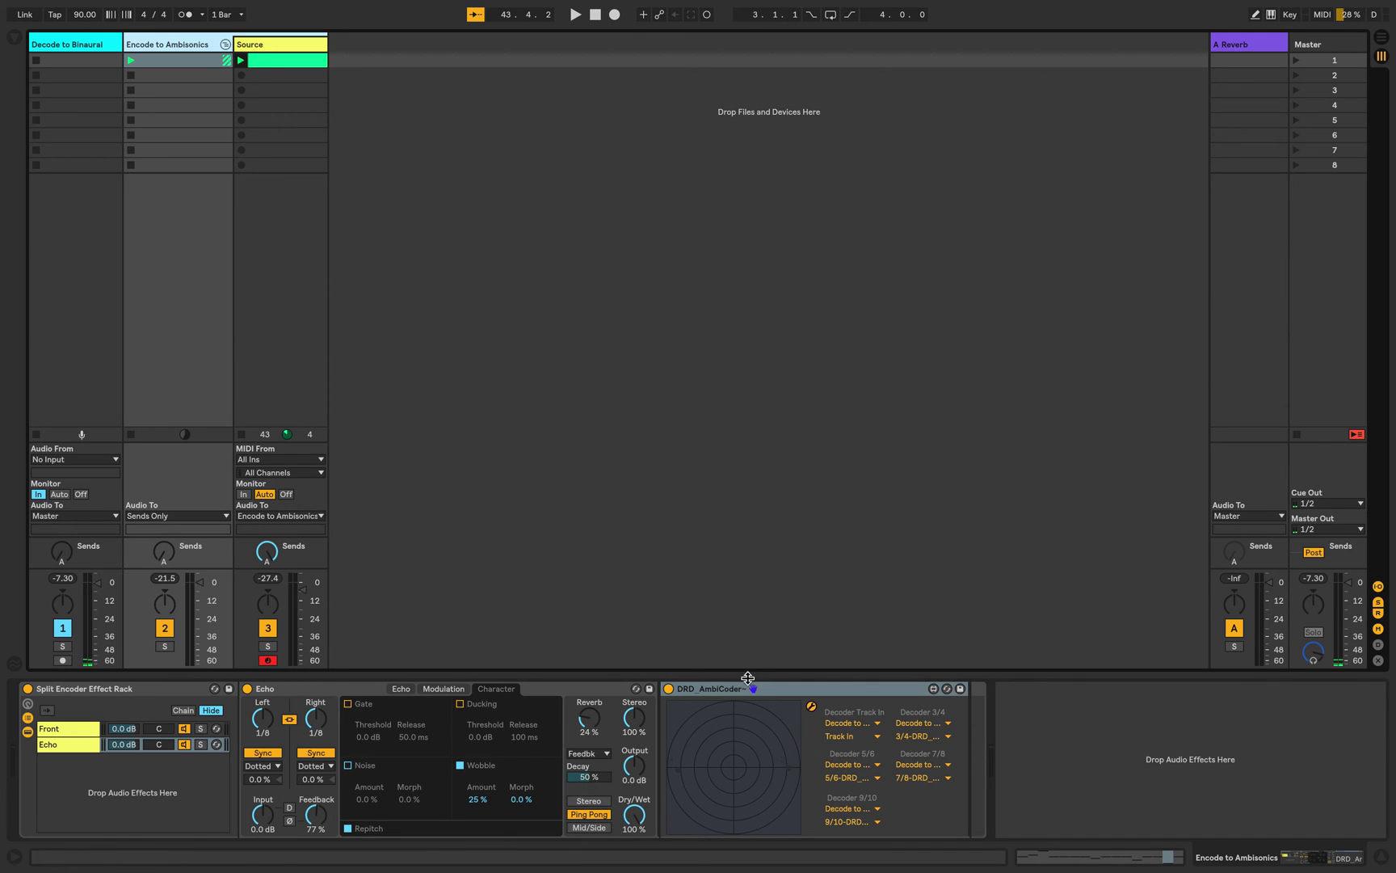
pyautogui.click(933, 691)
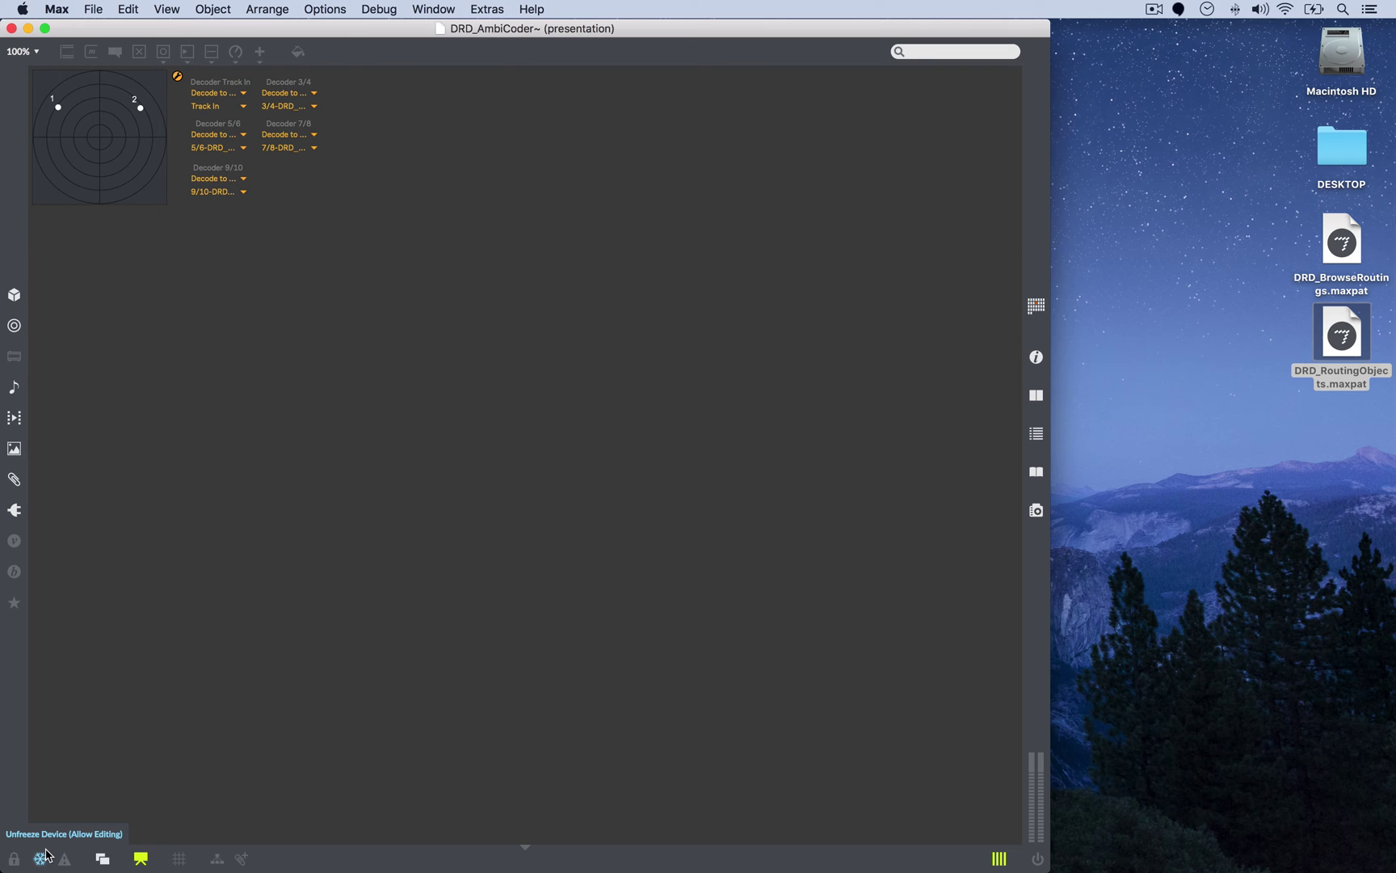
# Show the full patching view, unfreeze the device, and inspect plugin~ 1 2 and hoa.2d.map~ 4 2.
pyautogui.press('super+alt+e')
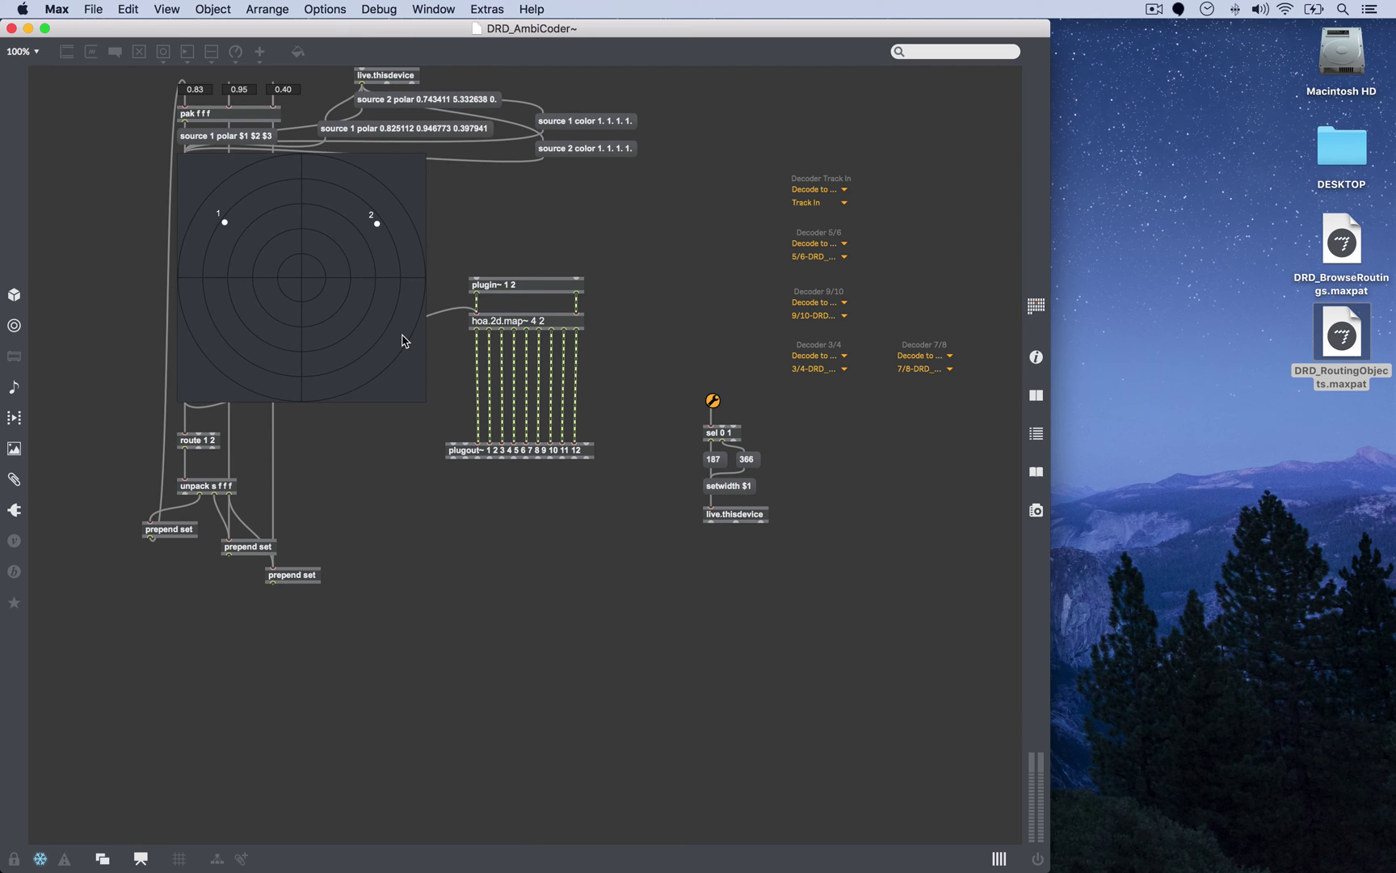
pyautogui.click(32, 860)
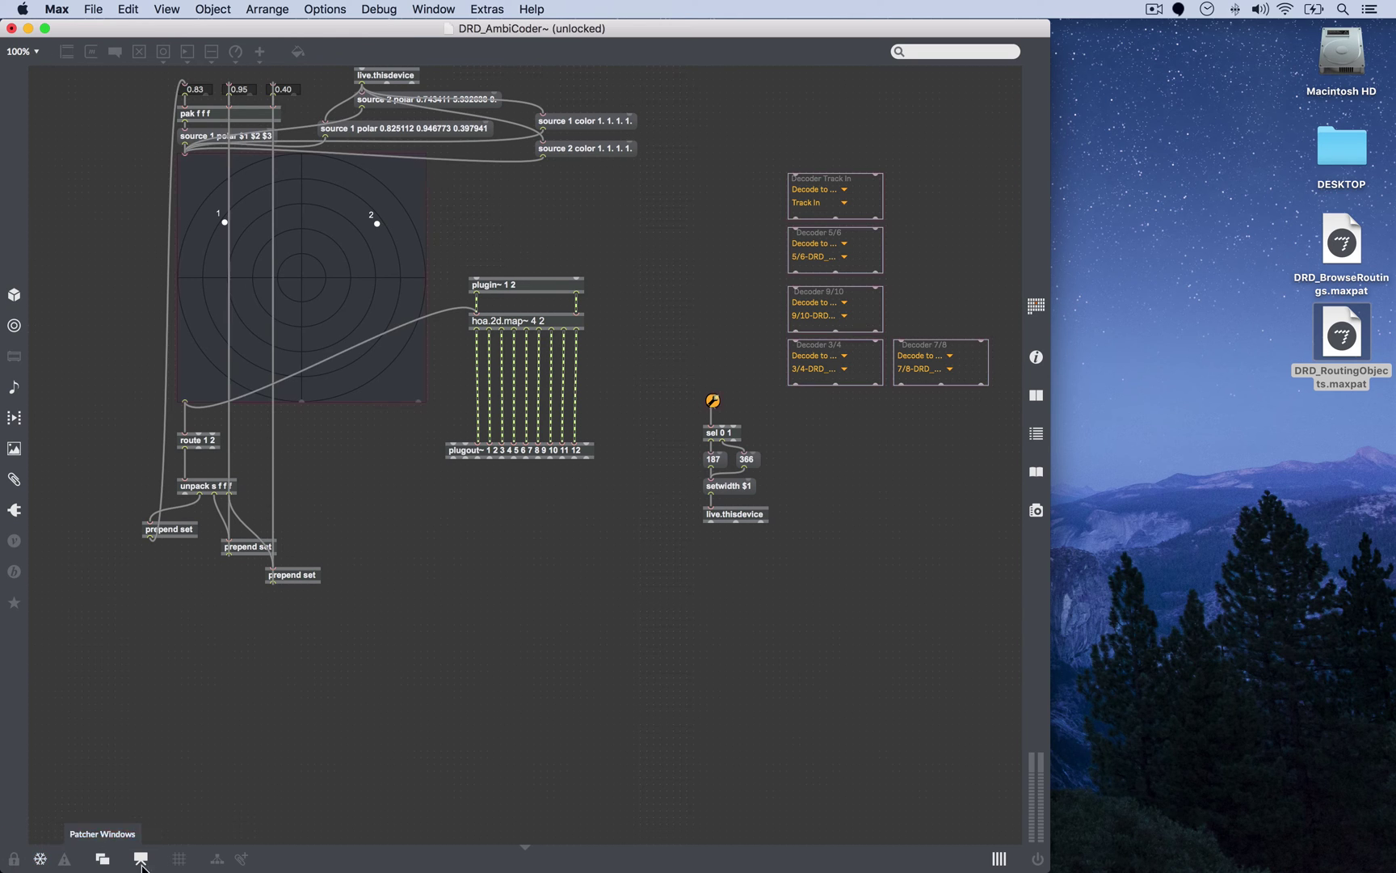
pyautogui.moveTo(529, 276); pyautogui.dragTo(529, 235)
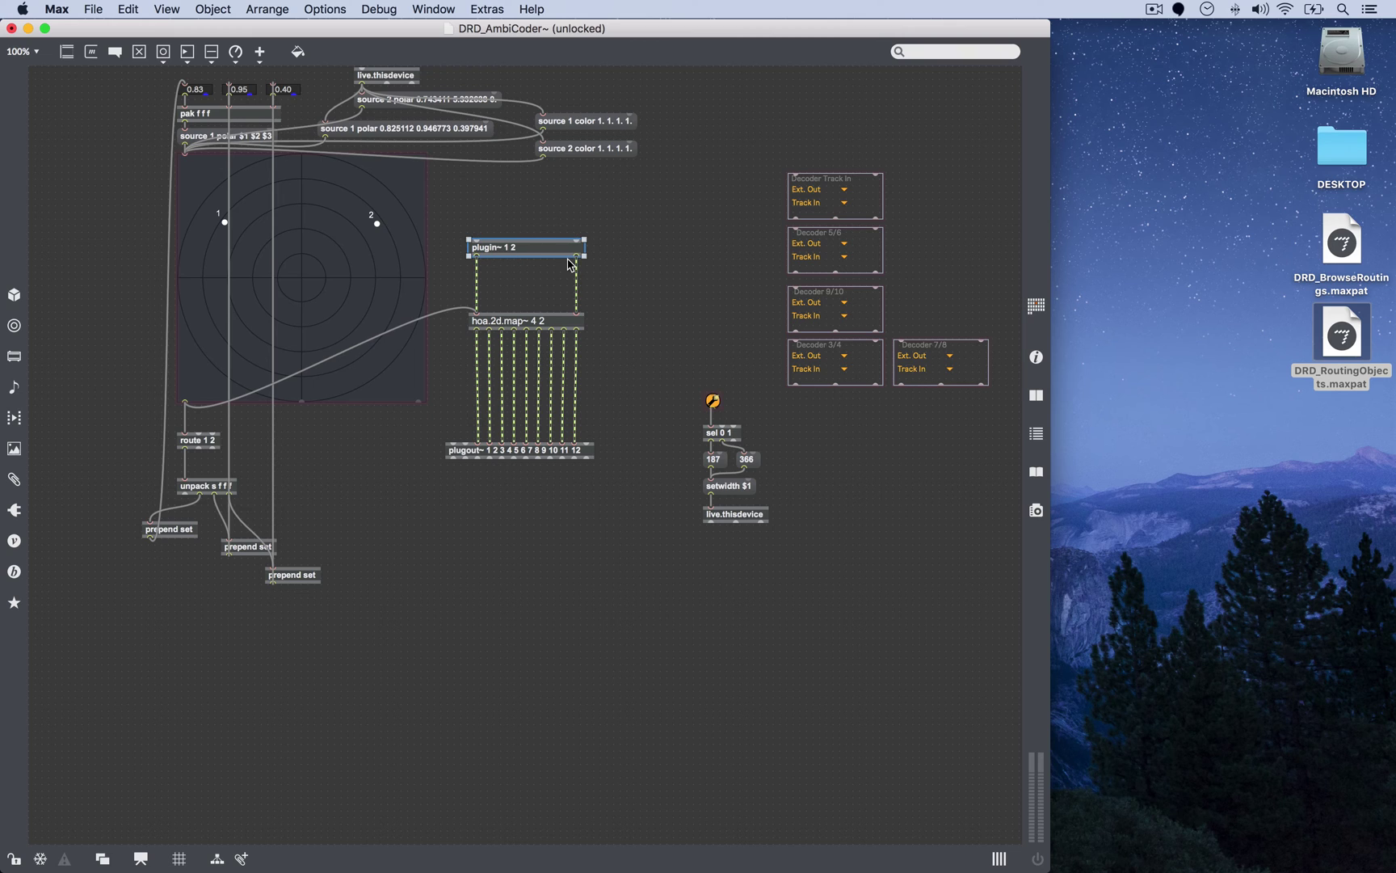
pyautogui.click(535, 323)
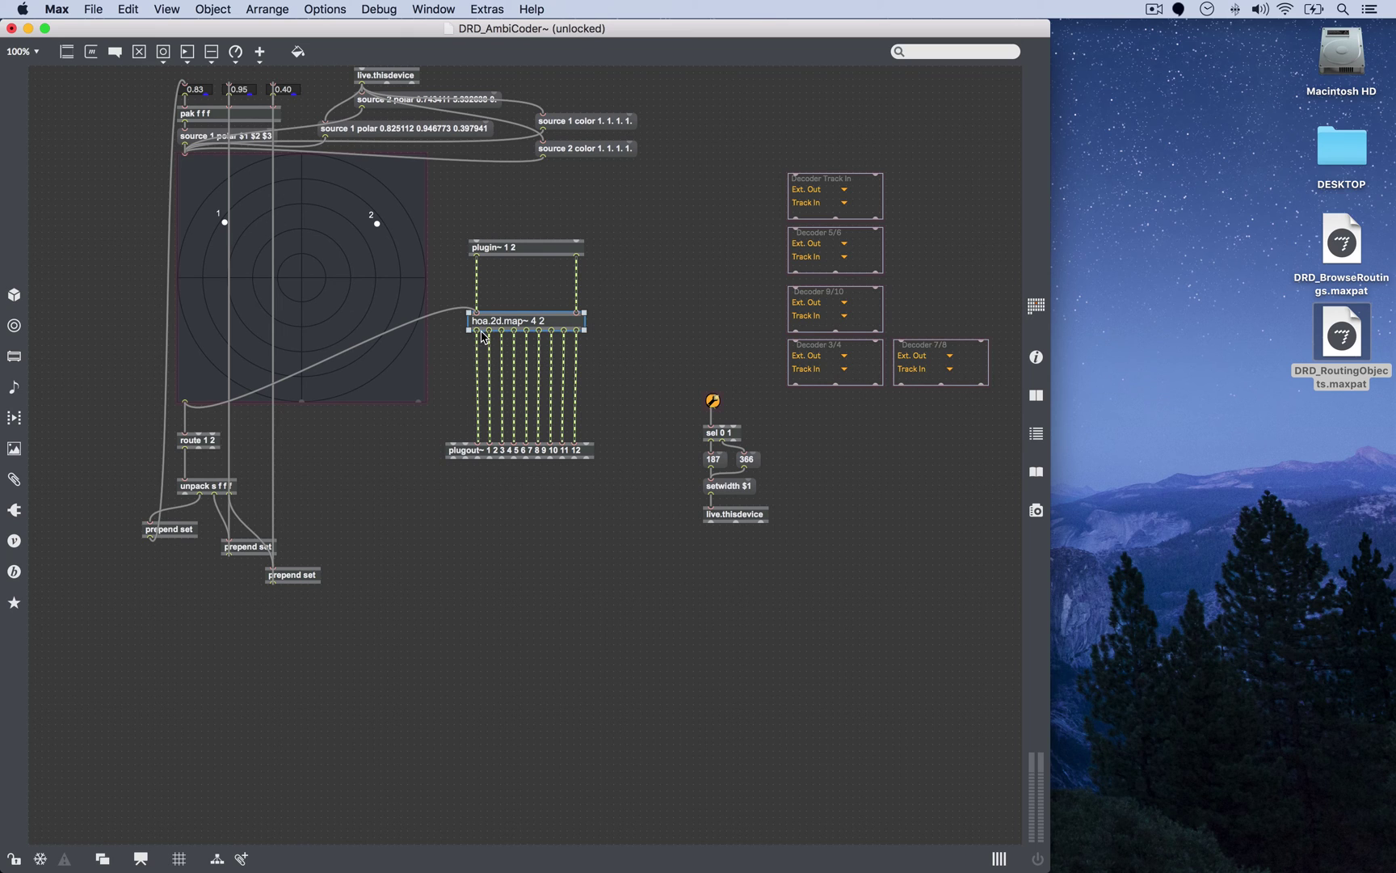
# Inspect the plugout~ object and the Decoder Track In routing panel in the AmbiCoder patch.
pyautogui.click(494, 453)
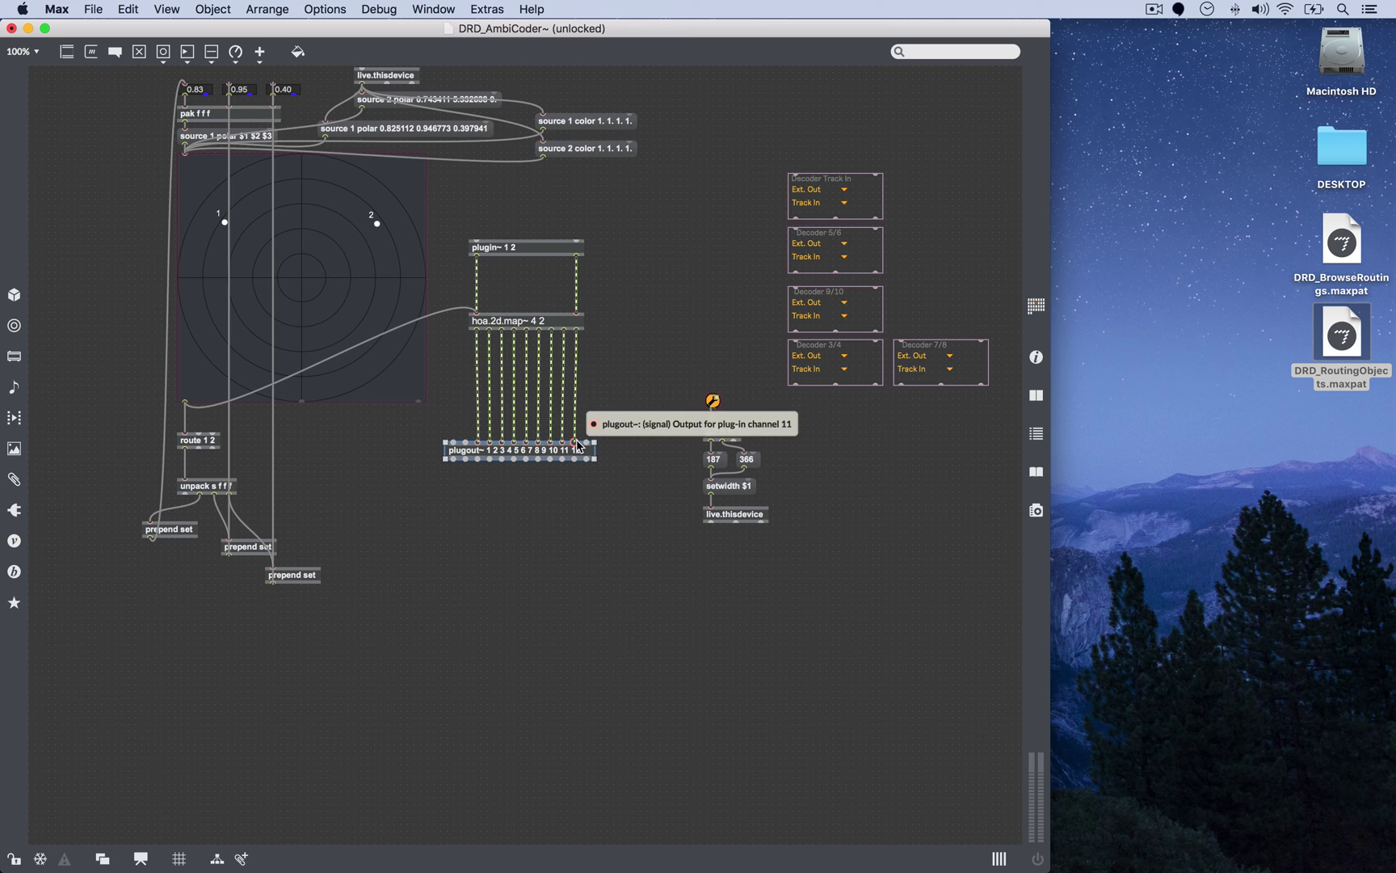
pyautogui.click(837, 205)
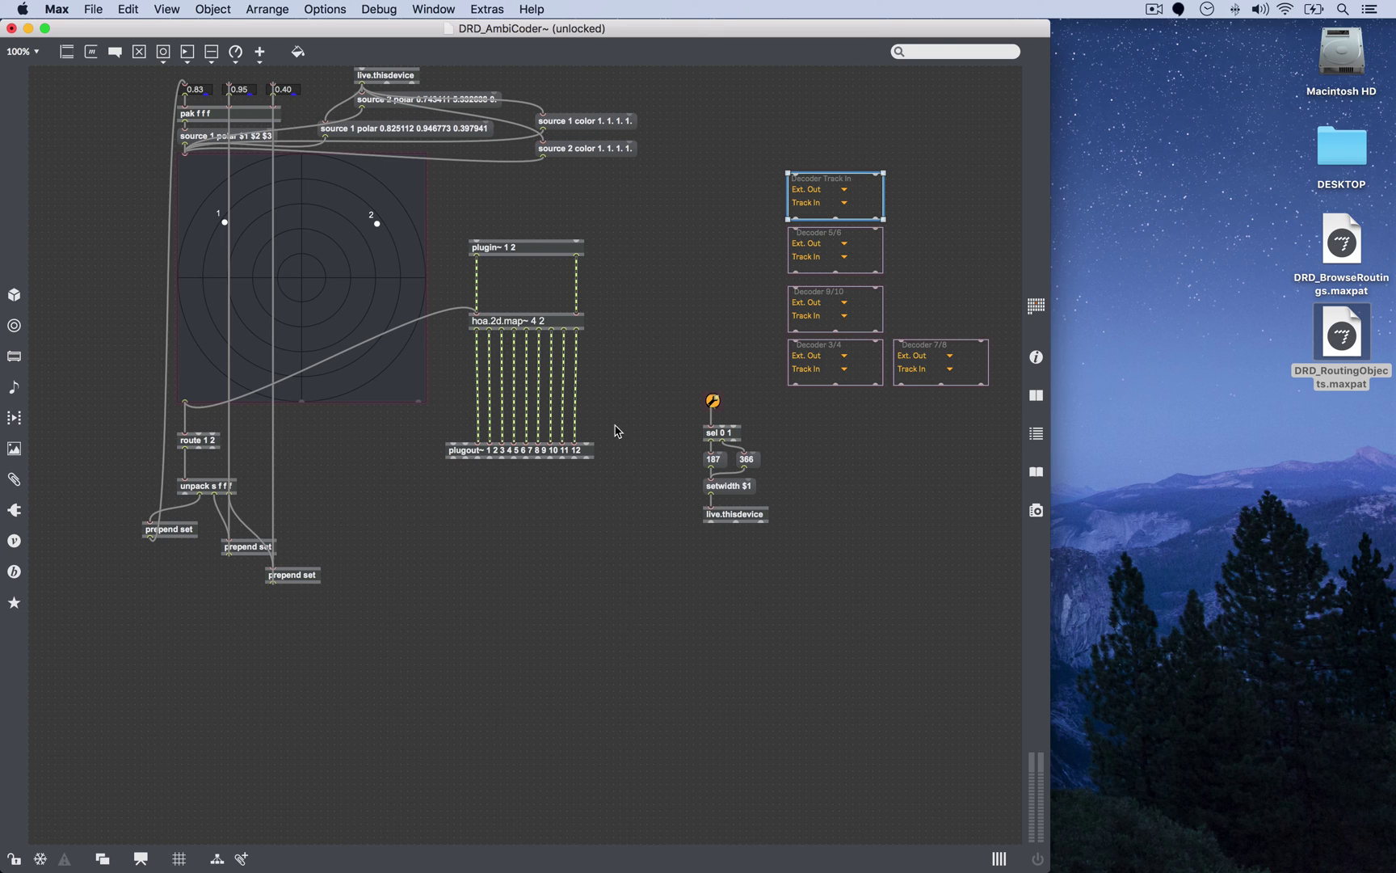
pyautogui.click(619, 360)
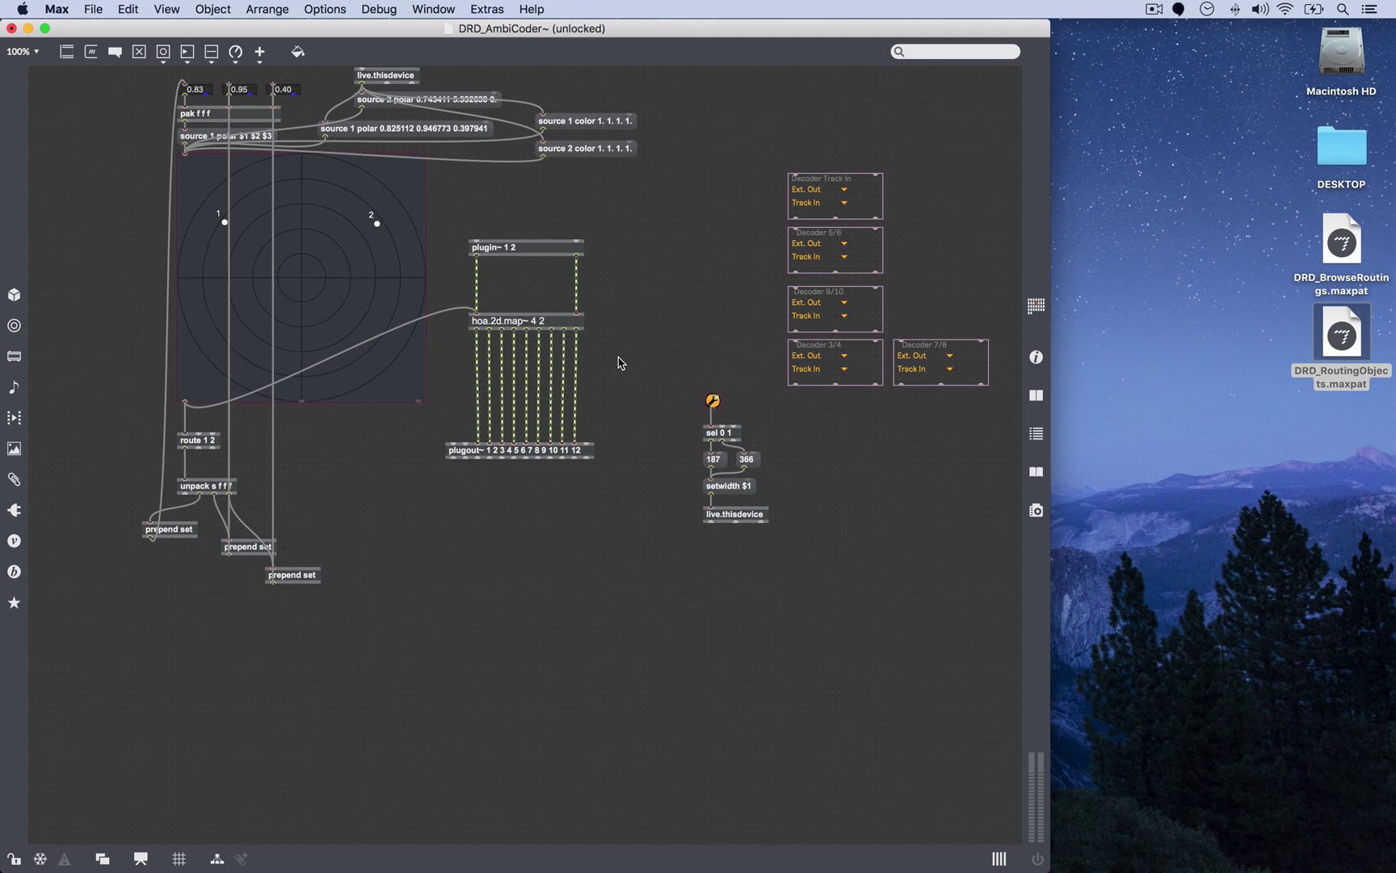
# Lock, save and close the DRD_AmbiCoder~ encoder patch.
pyautogui.press('super+e')
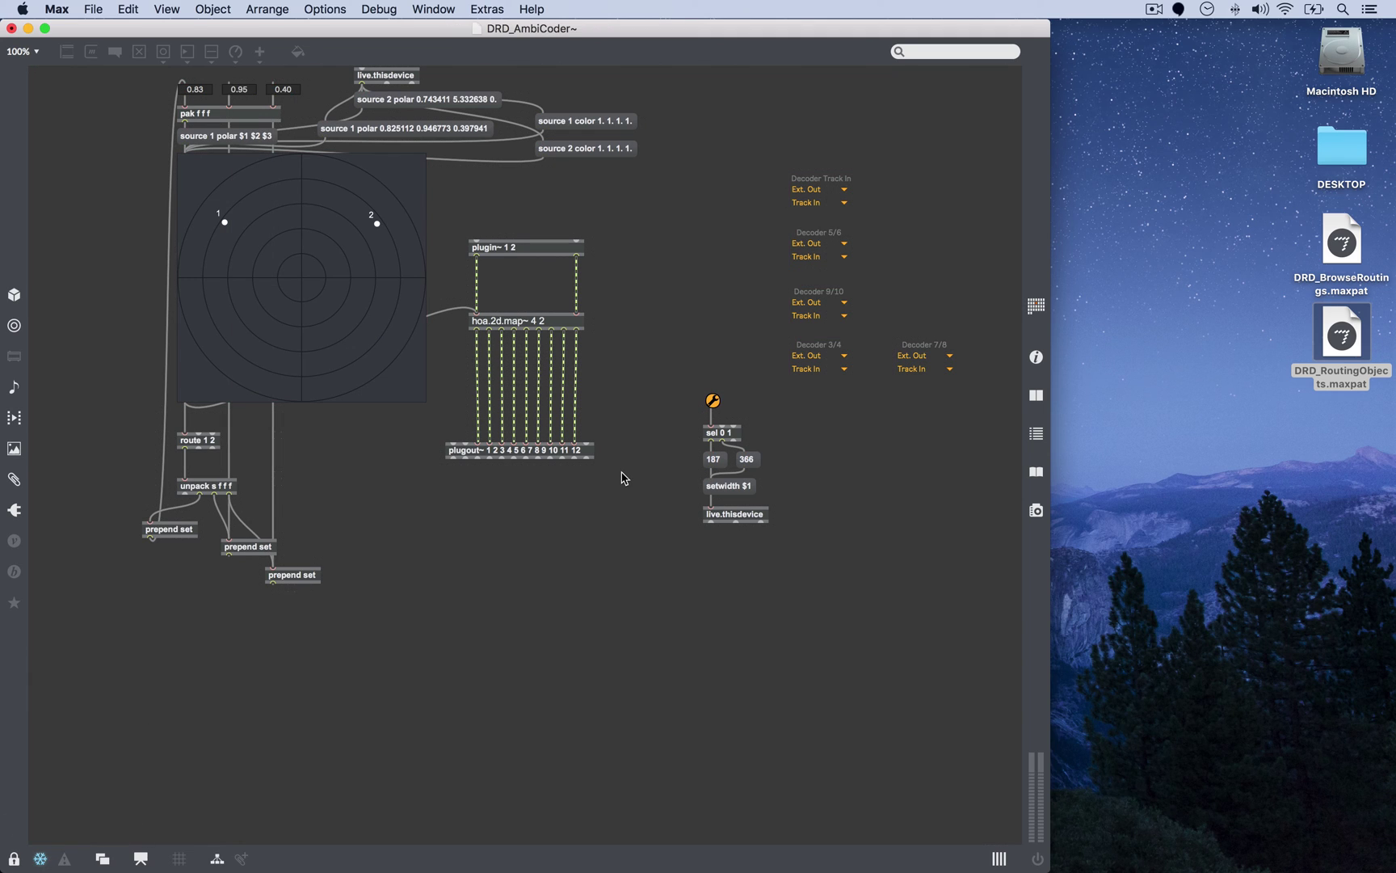
pyautogui.press('super+s')
pyautogui.press('super+w')
# Back in Live, open the Decode to Binaural track's DRD_BinauralDecoder~ device in Max.
pyautogui.press('super+Tab')
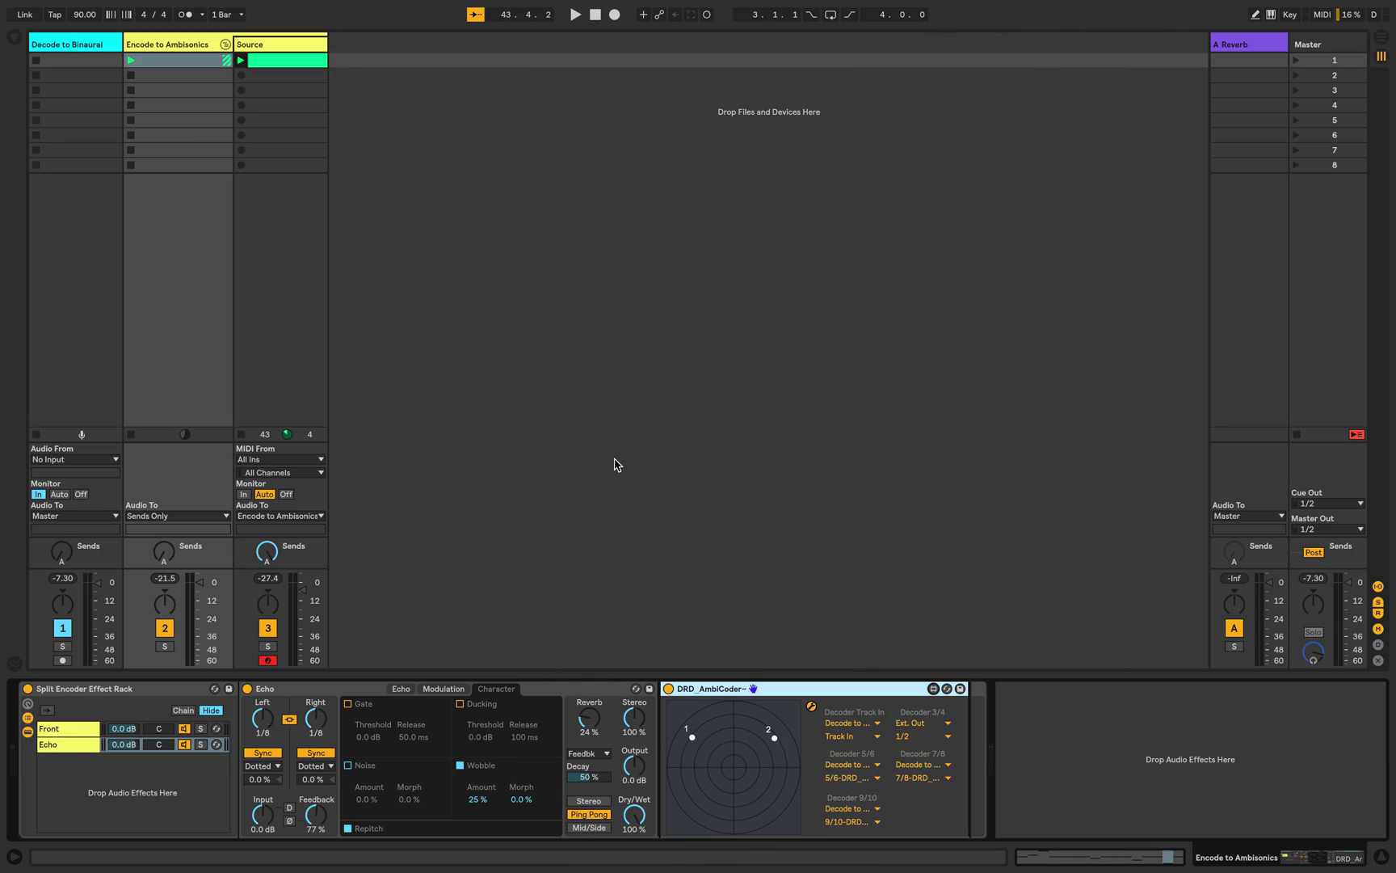
pyautogui.click(79, 52)
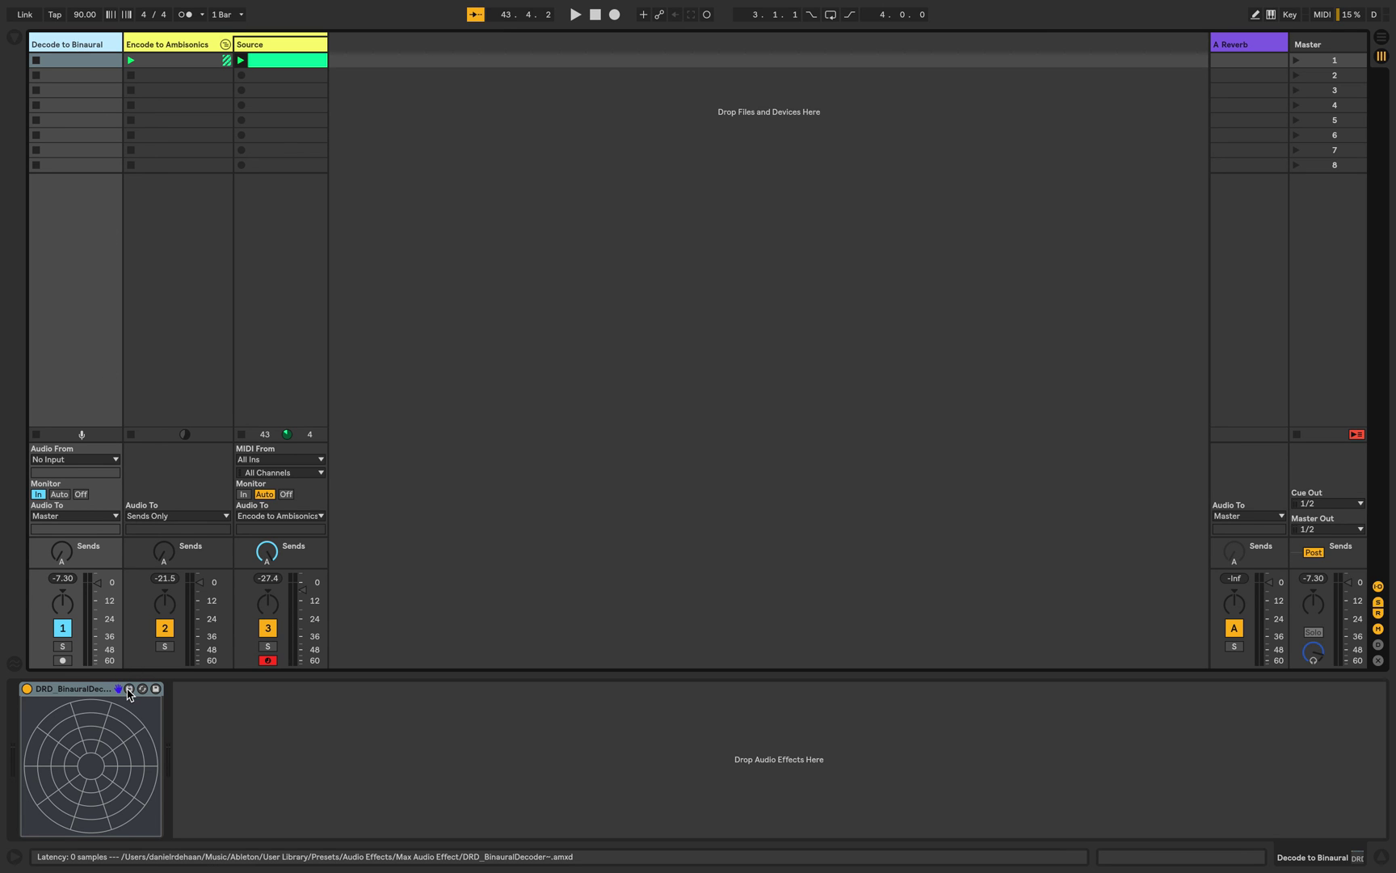
pyautogui.click(128, 689)
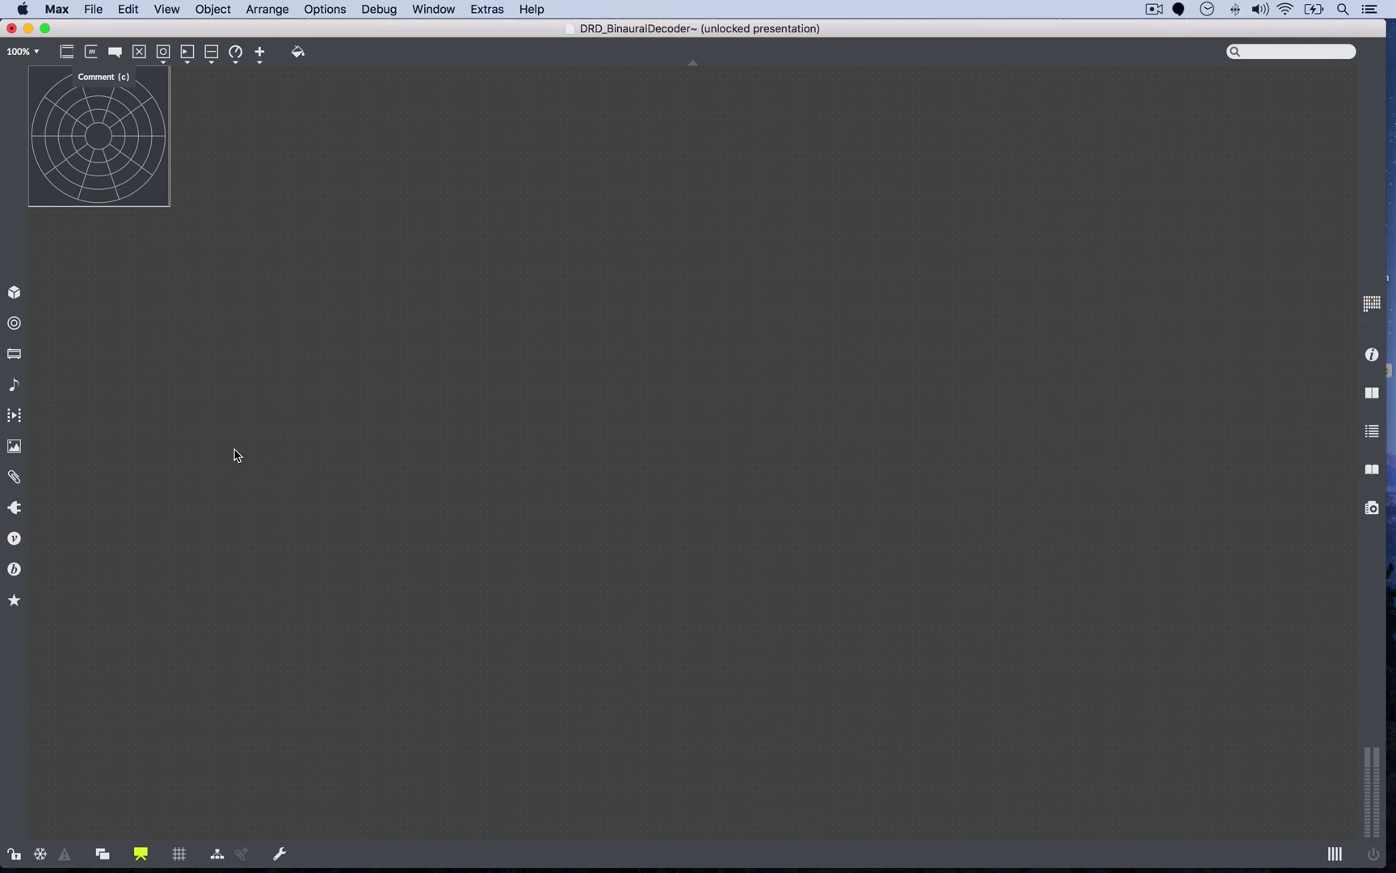
pyautogui.press('super+alt+e')
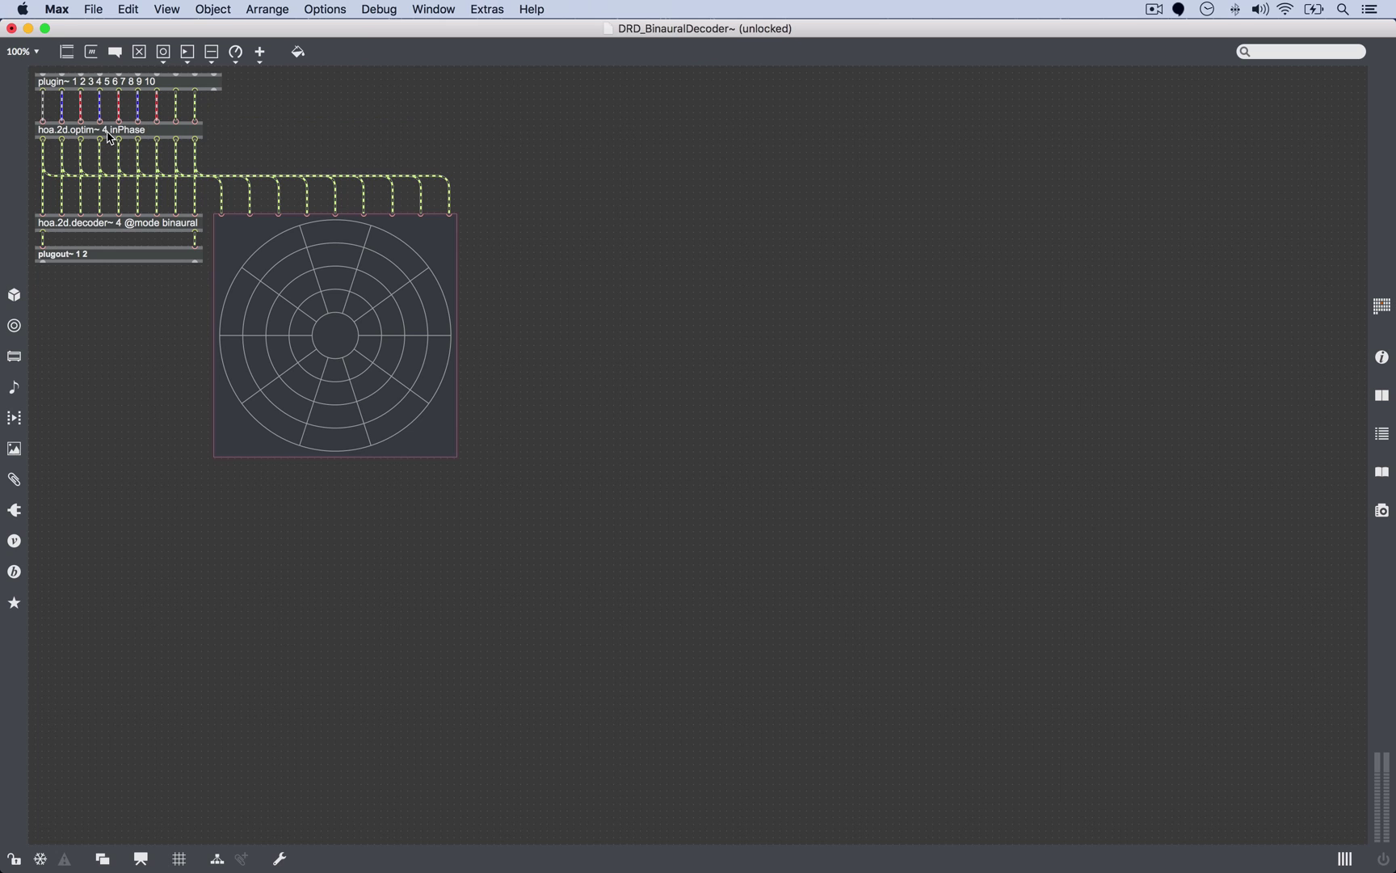
pyautogui.click(136, 84)
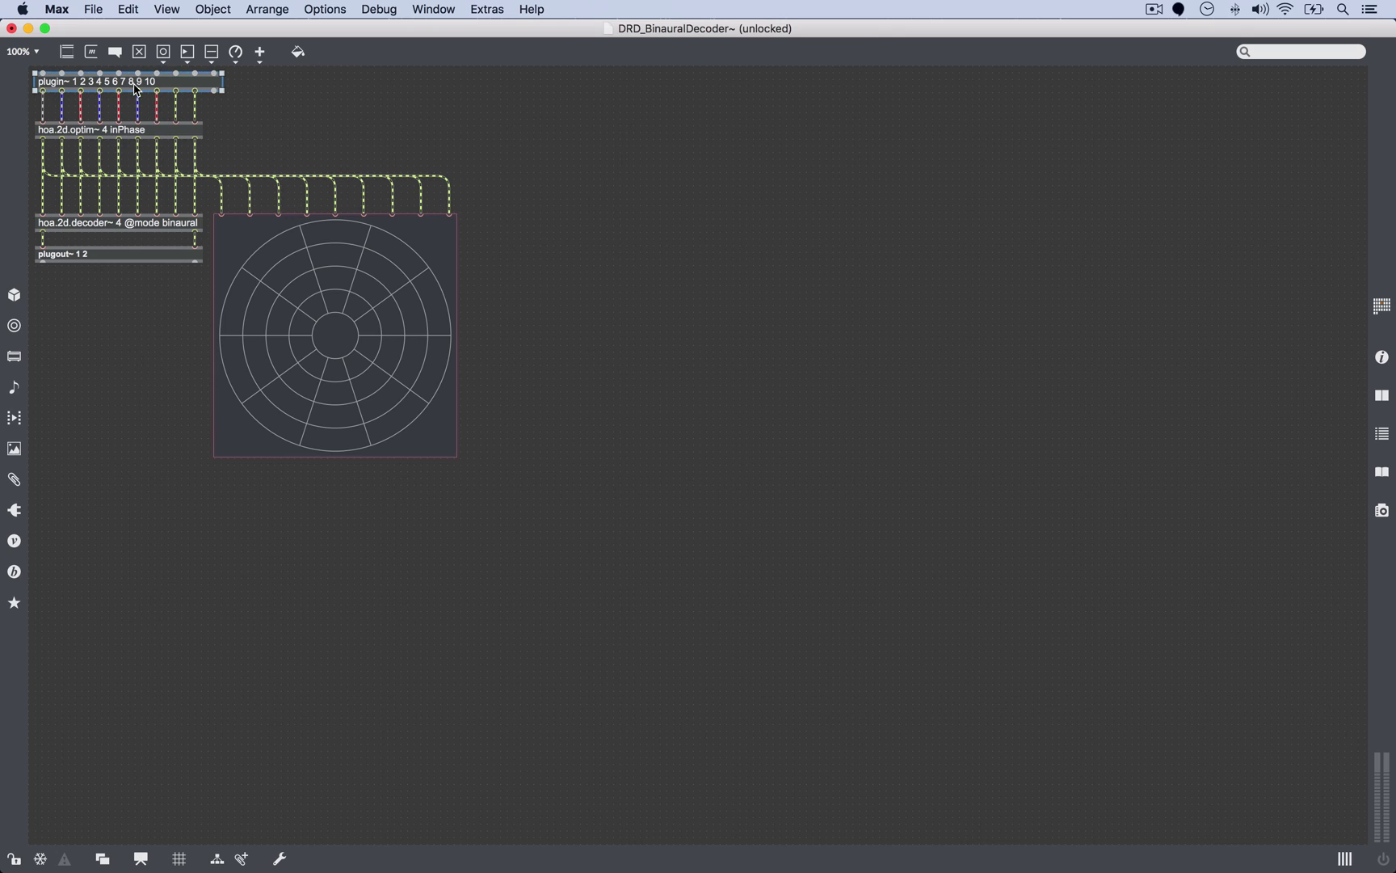
pyautogui.click(135, 134)
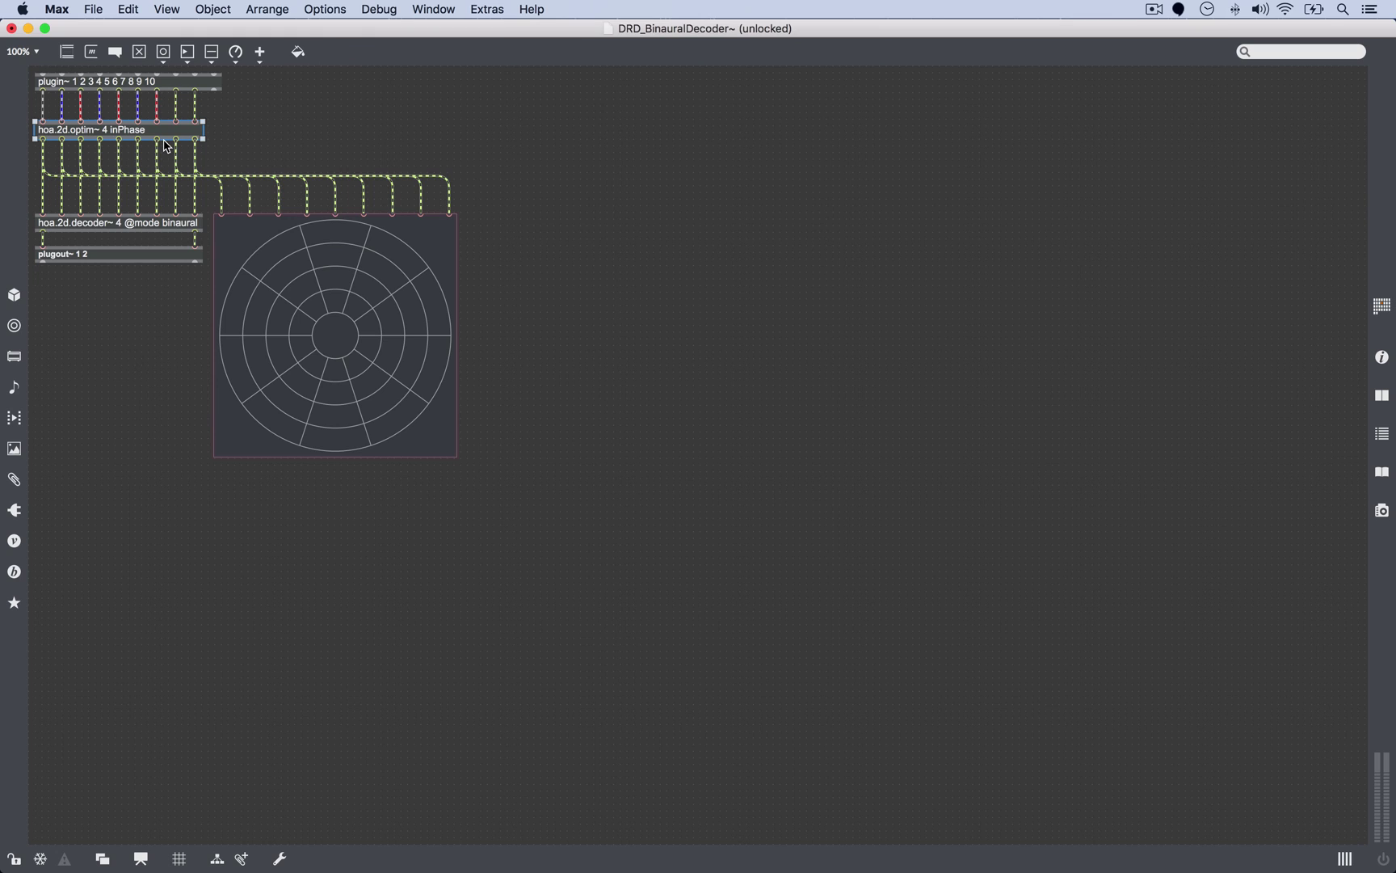
pyautogui.click(102, 224)
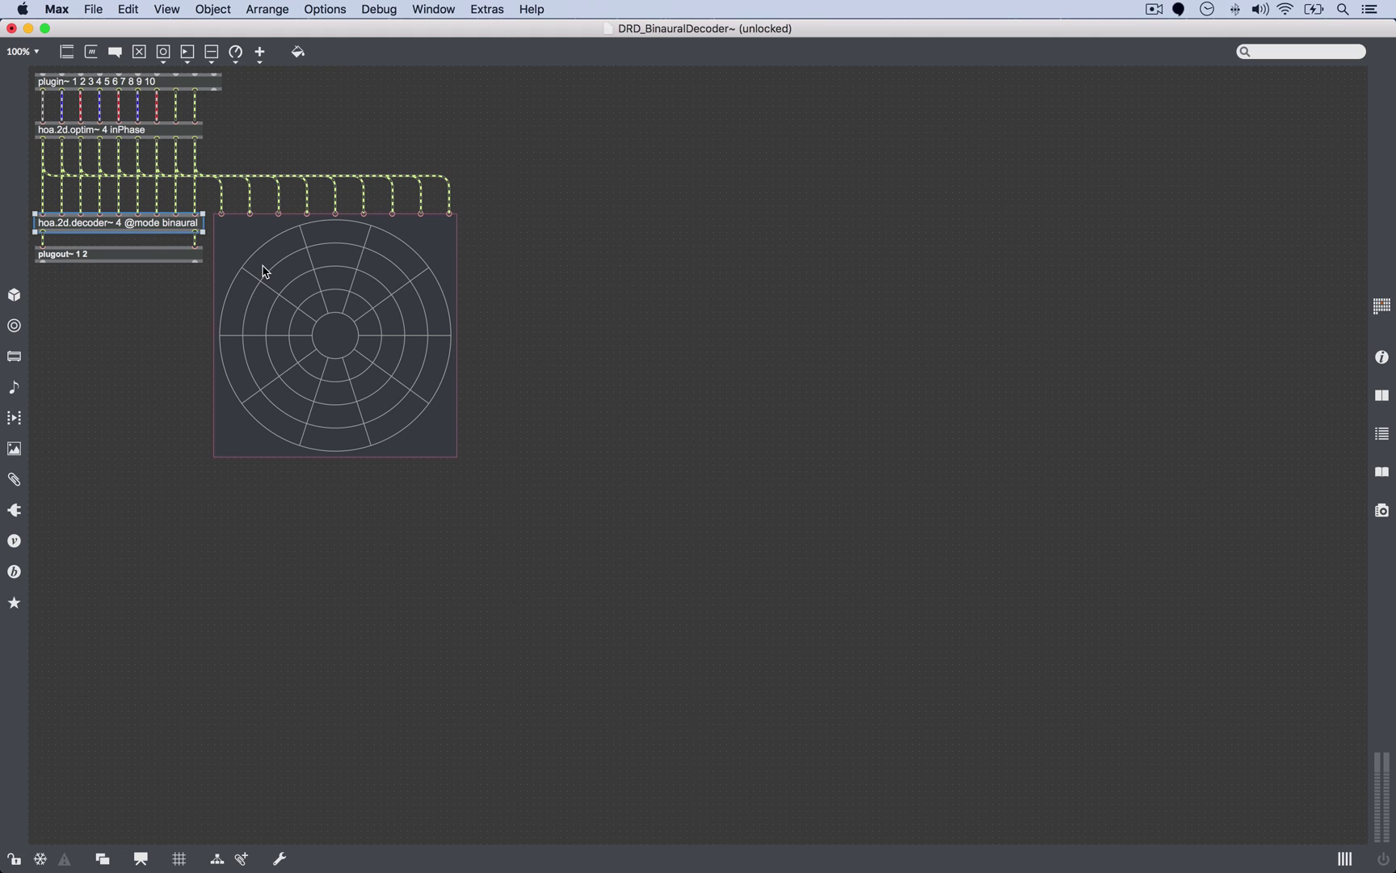
# Lock and unlock the decoder patch, then reselect the hoa.2d.decoder~ object.
pyautogui.press('super+e')
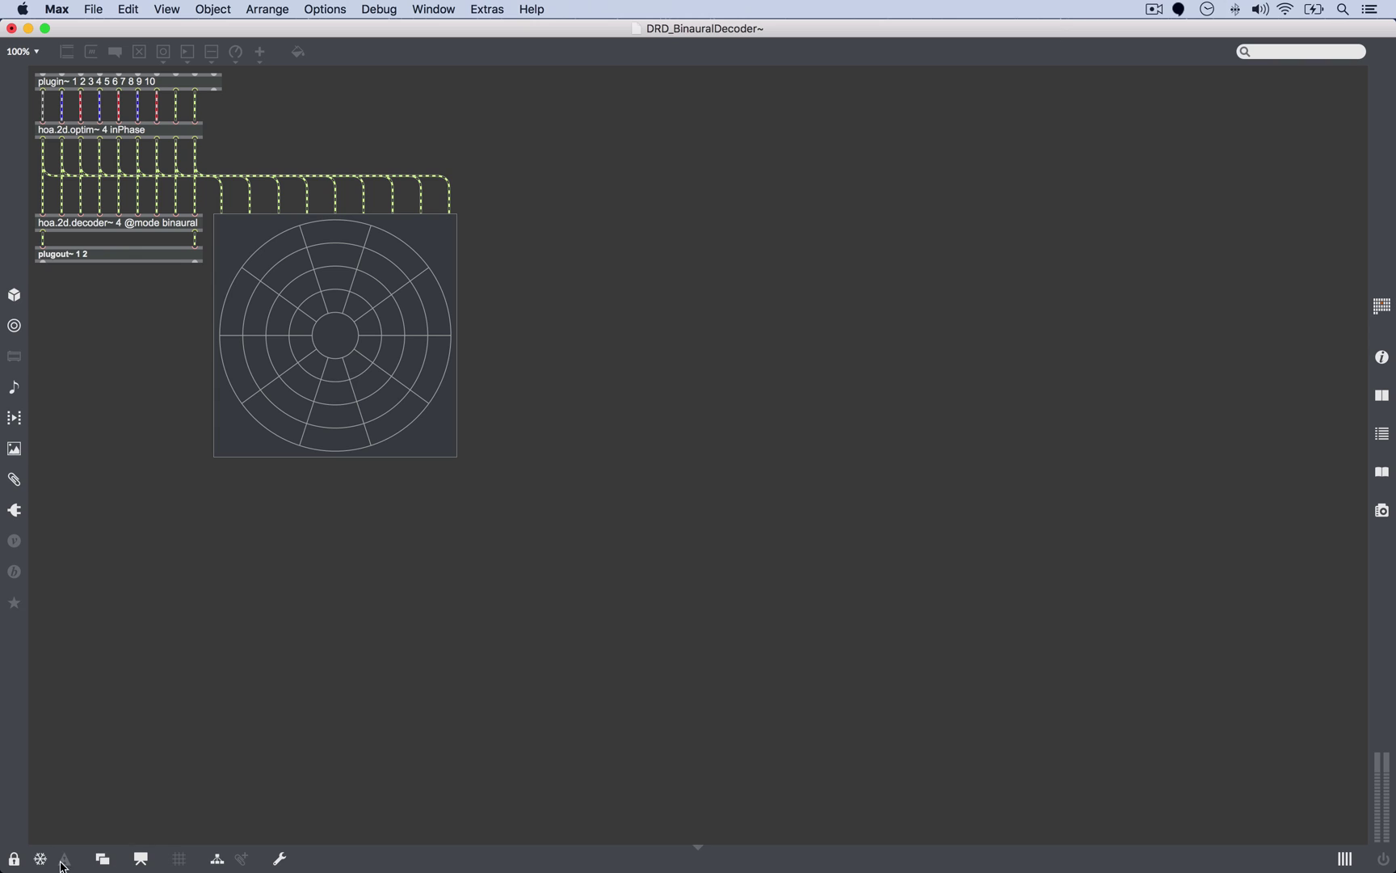
pyautogui.click(39, 859)
pyautogui.press('super+e')
pyautogui.click(131, 229)
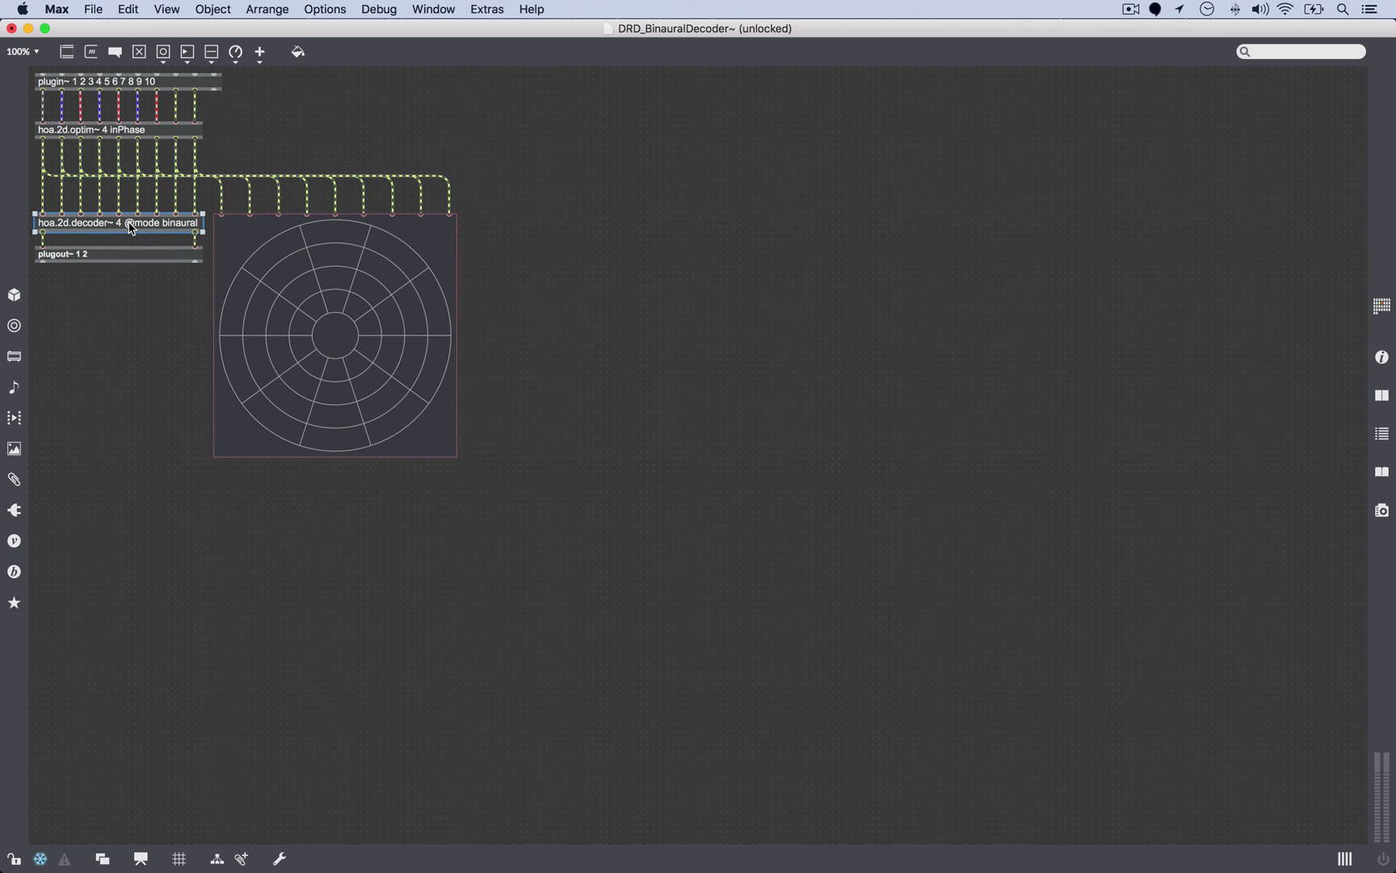
pyautogui.keyDown('alt'); pyautogui.click(130, 229); pyautogui.keyUp('alt')
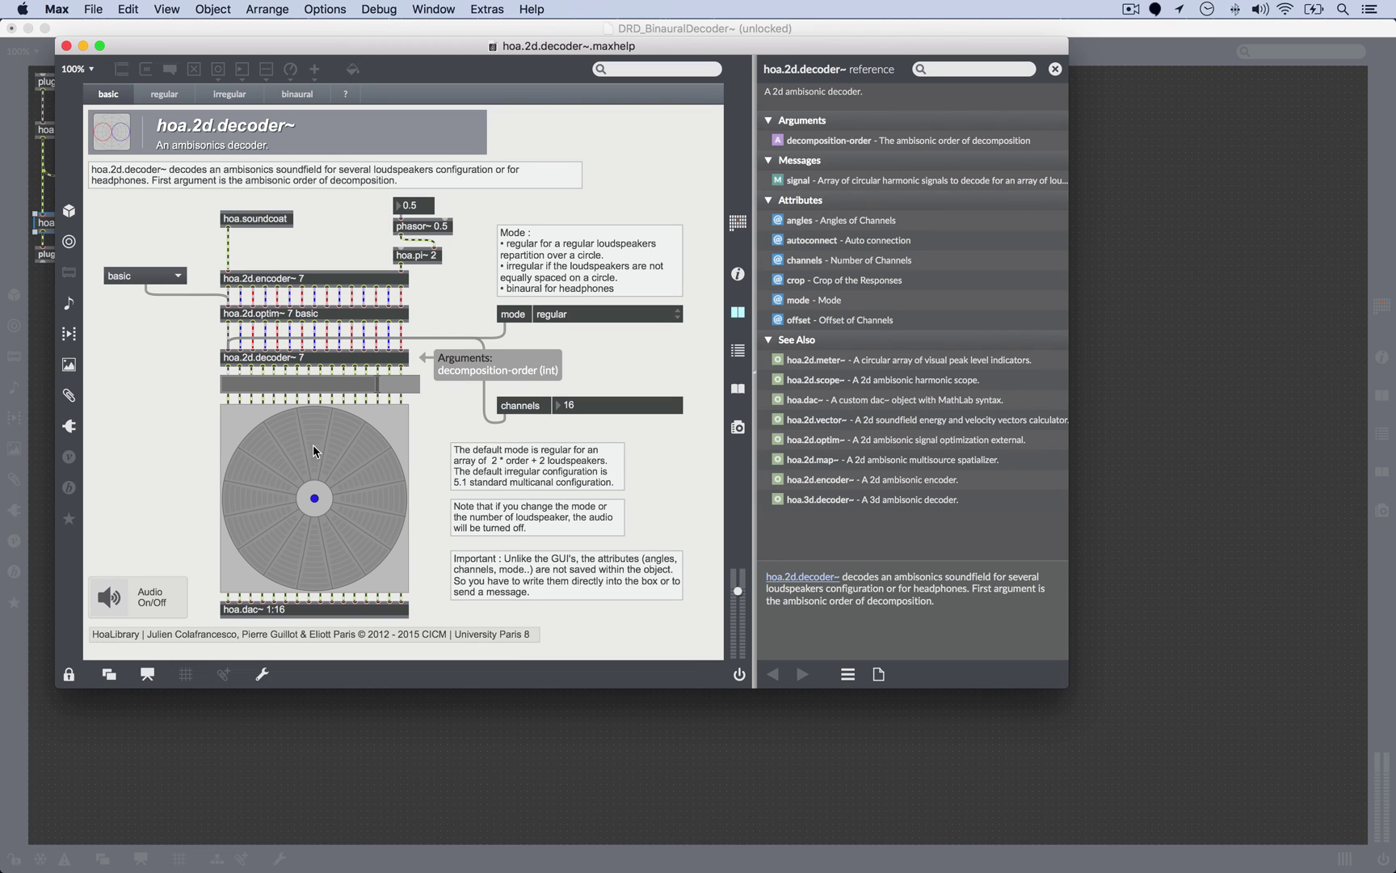
pyautogui.click(185, 93)
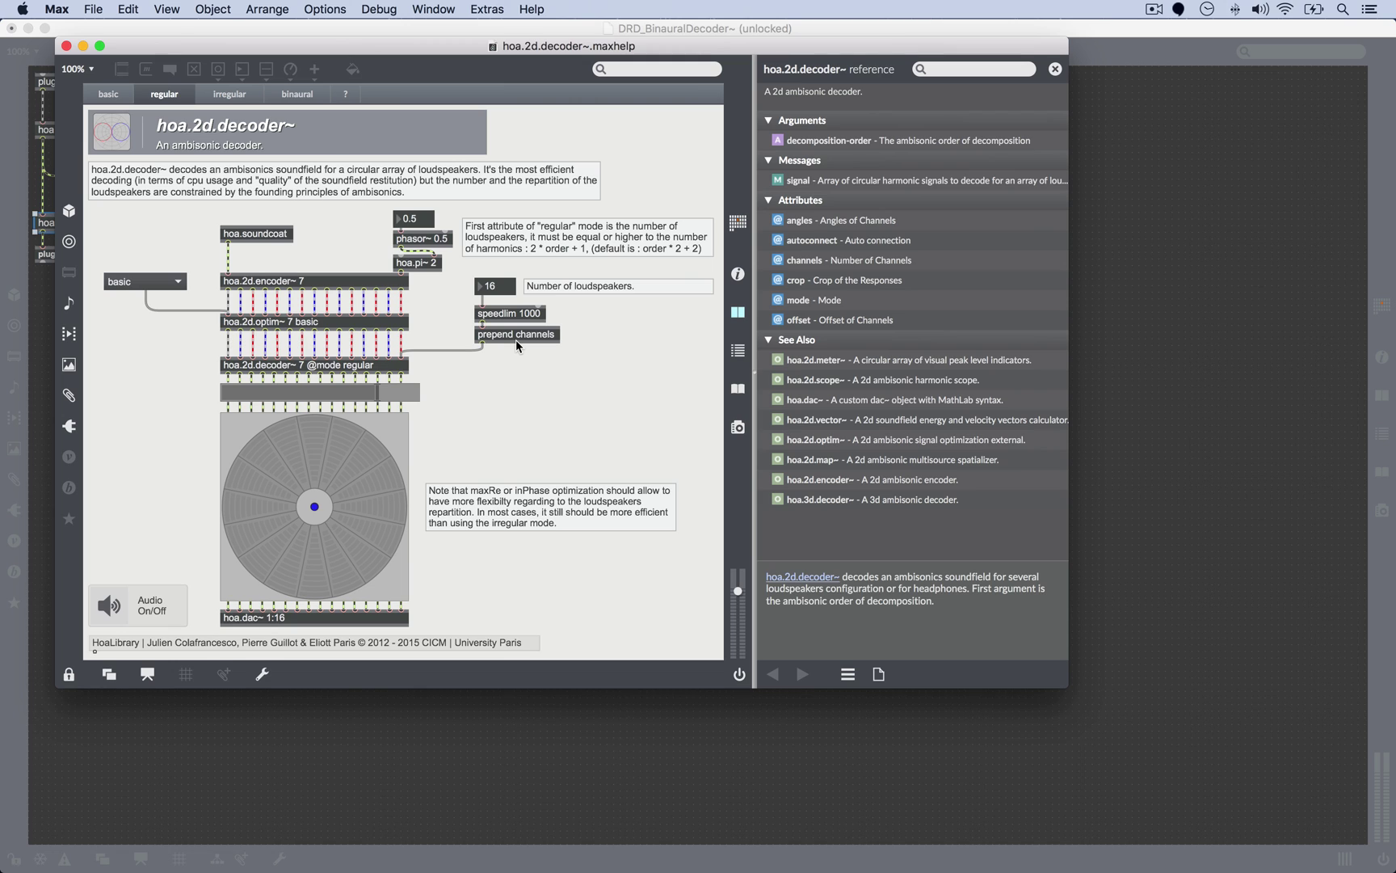
pyautogui.click(296, 94)
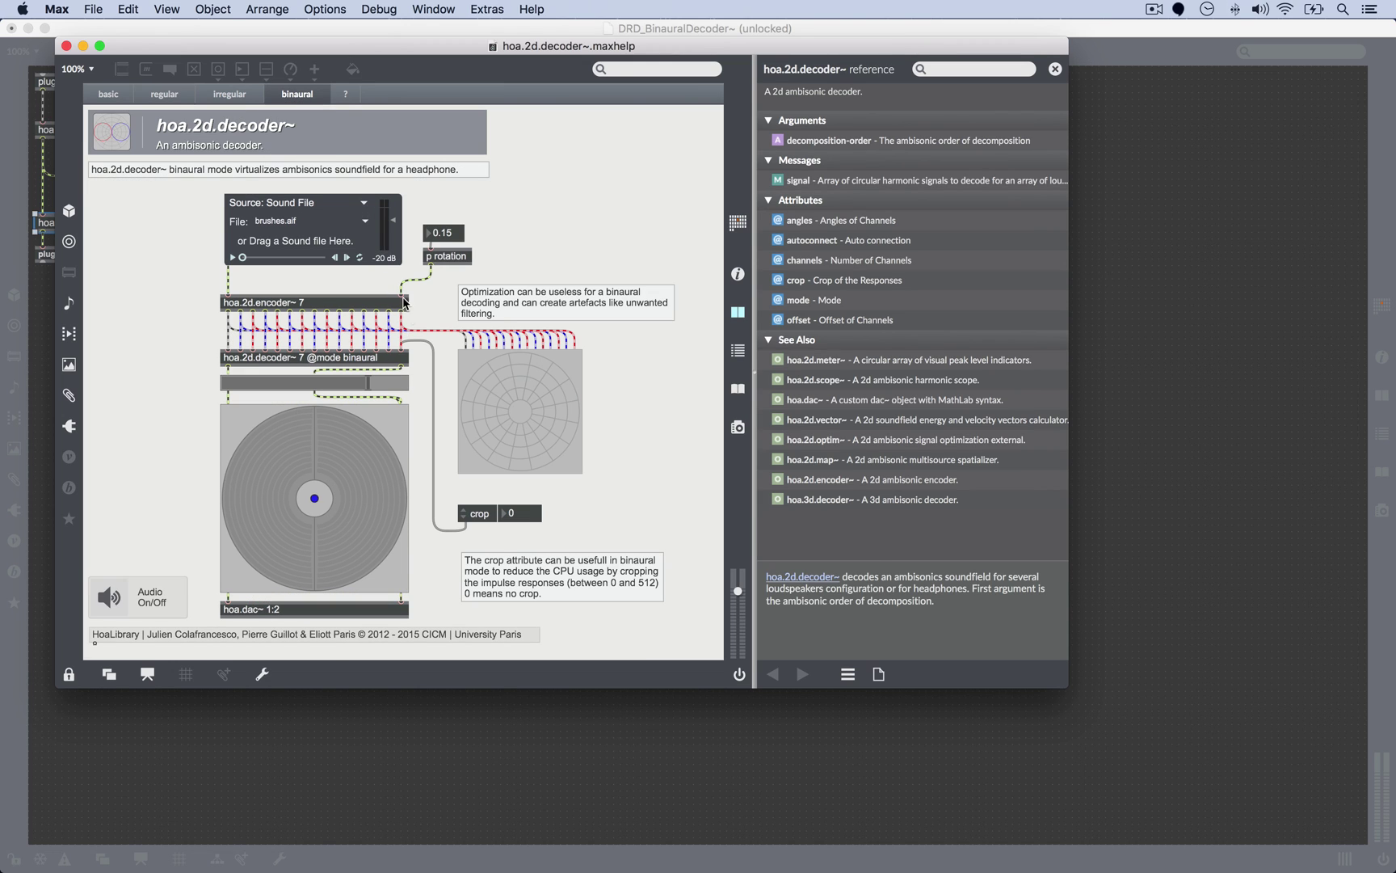
pyautogui.click(165, 93)
pyautogui.click(115, 98)
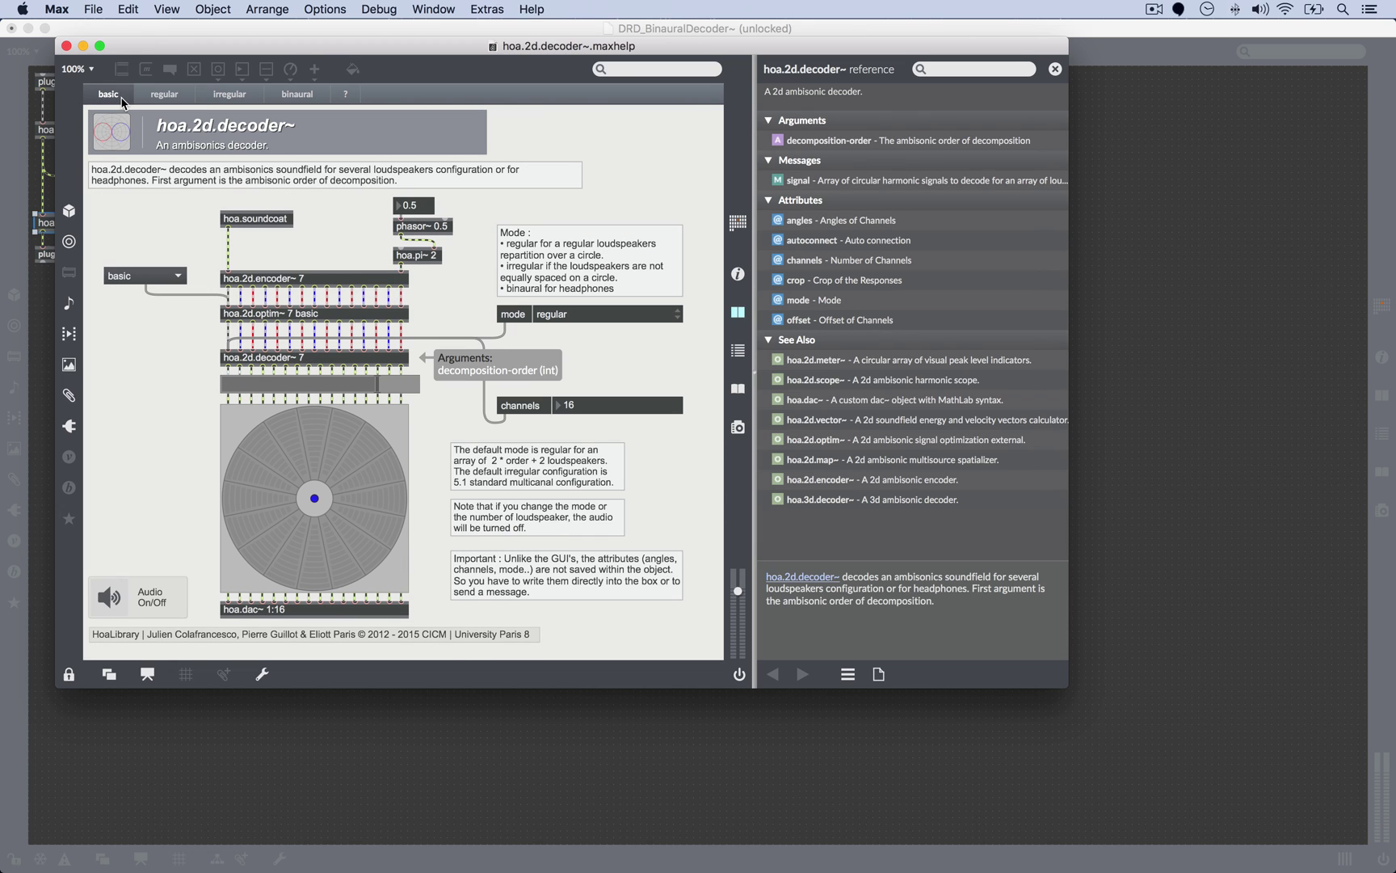
pyautogui.click(563, 323)
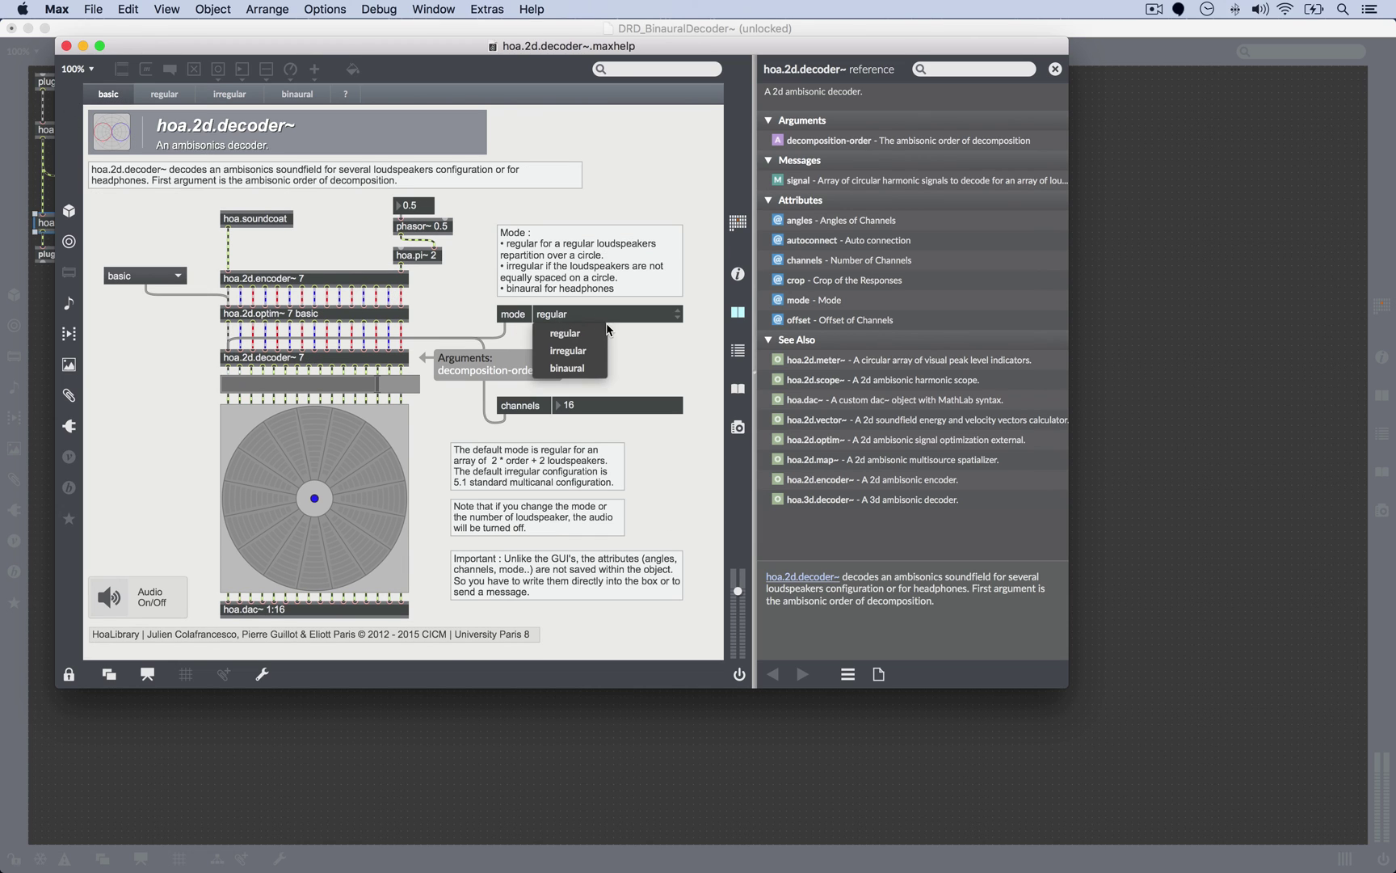
pyautogui.click(590, 368)
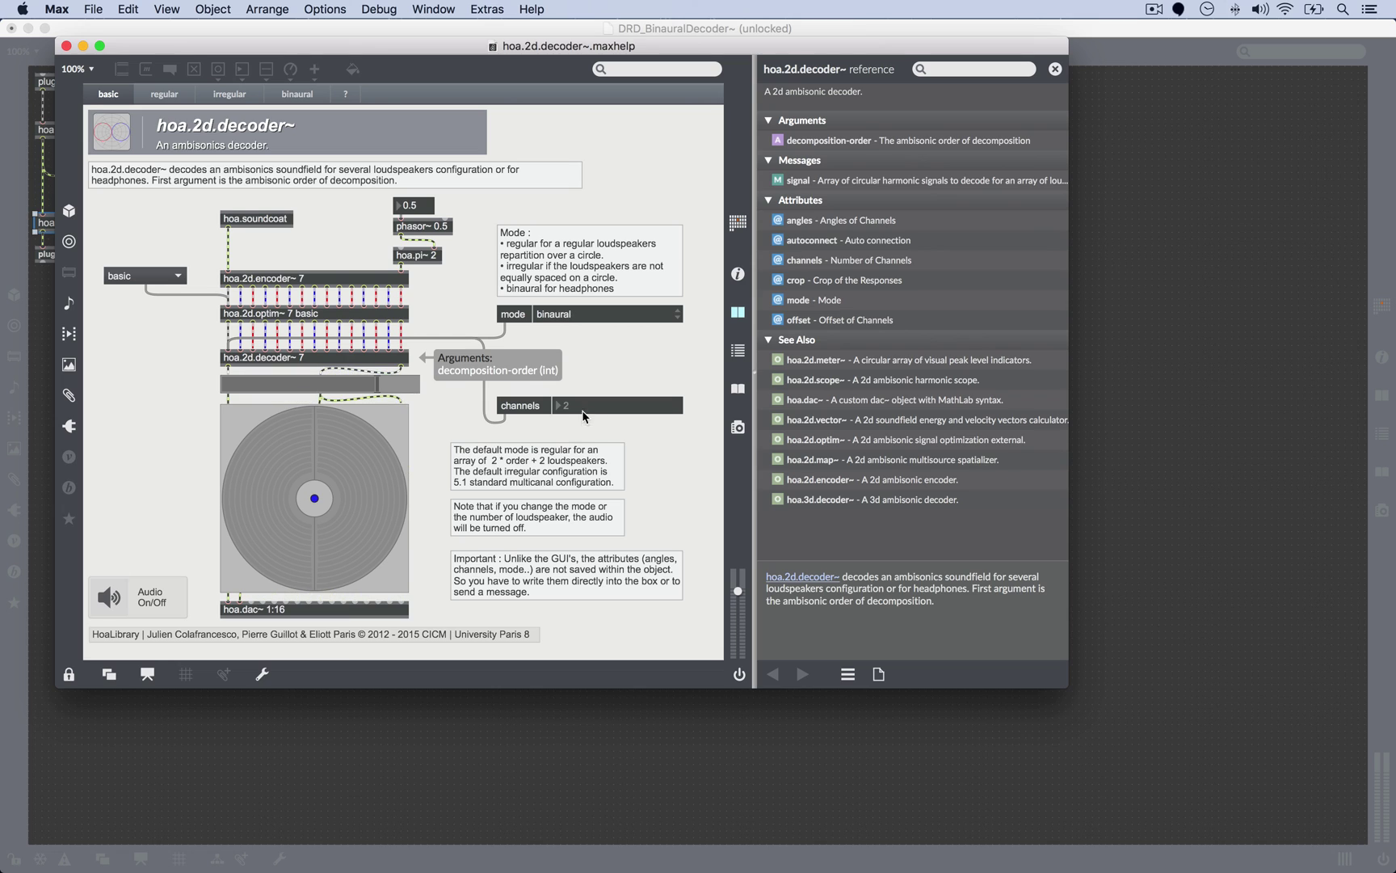
pyautogui.click(568, 323)
pyautogui.click(573, 353)
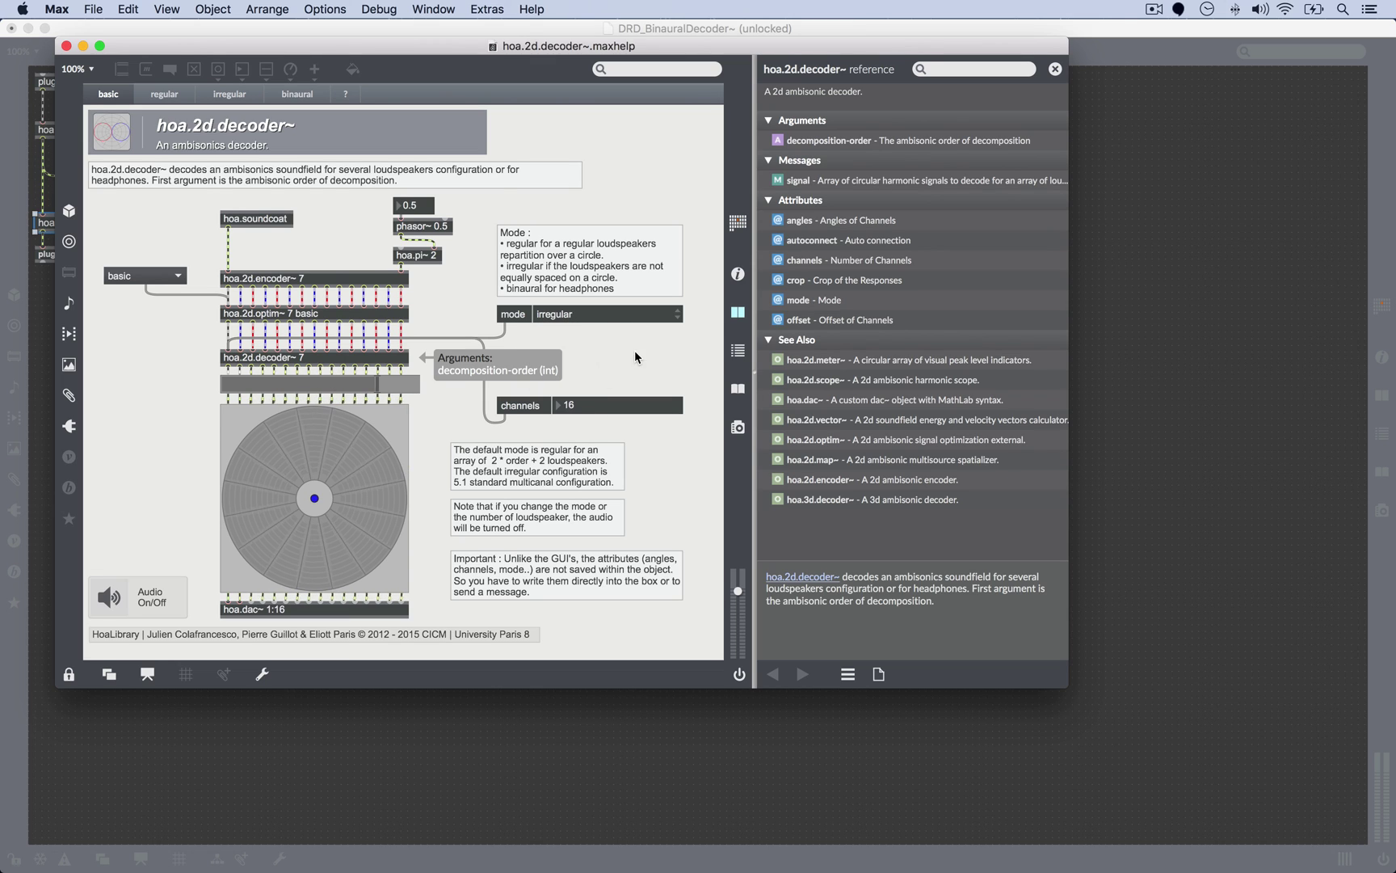
pyautogui.click(572, 318)
pyautogui.click(576, 335)
pyautogui.moveTo(261, 46); pyautogui.dragTo(566, 95)
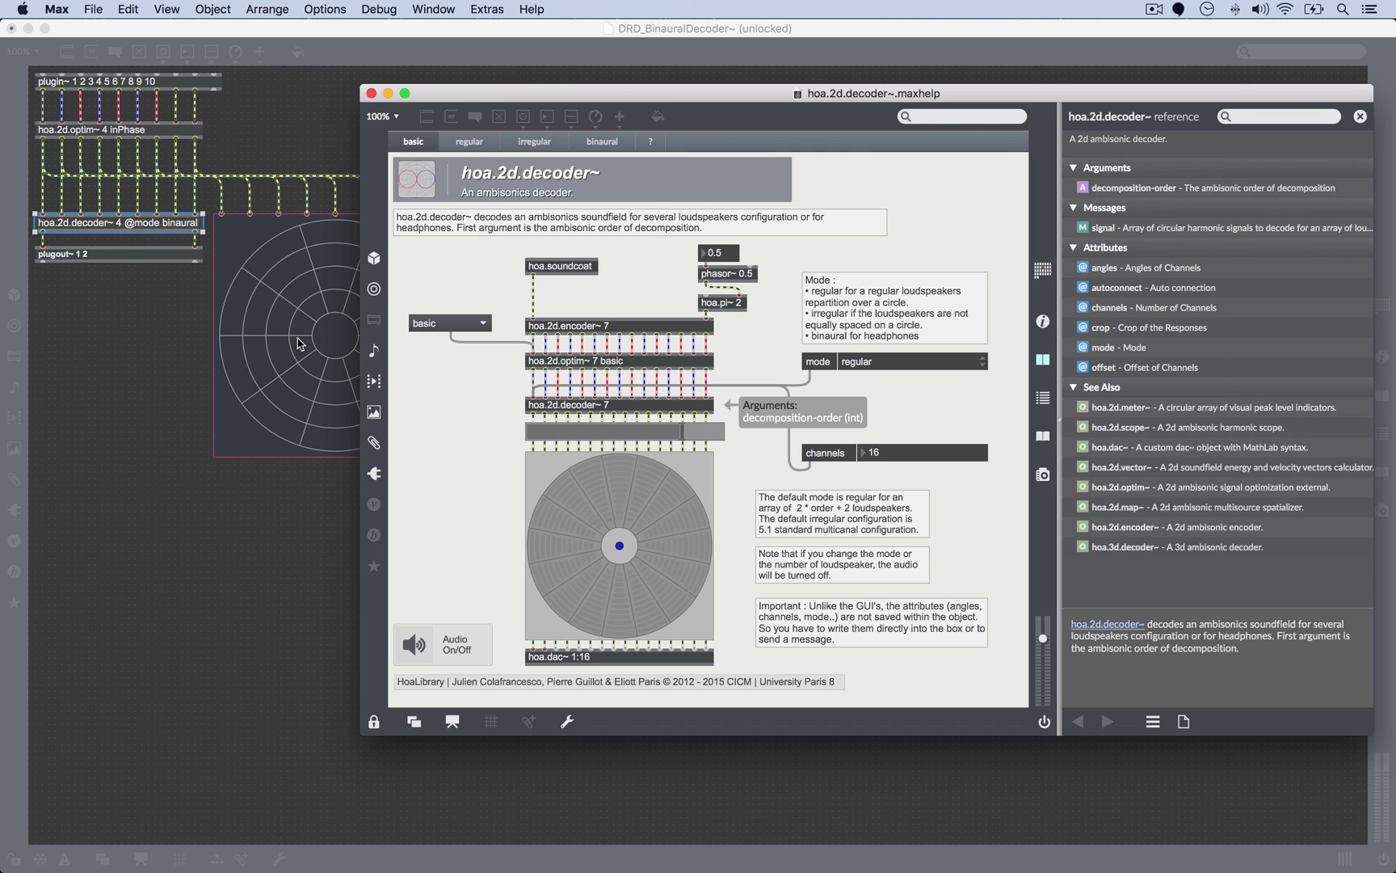
# Dismiss the decoder help window, then lock, save and close the binaural decoder patch.
pyautogui.click(371, 93)
pyautogui.click(326, 104)
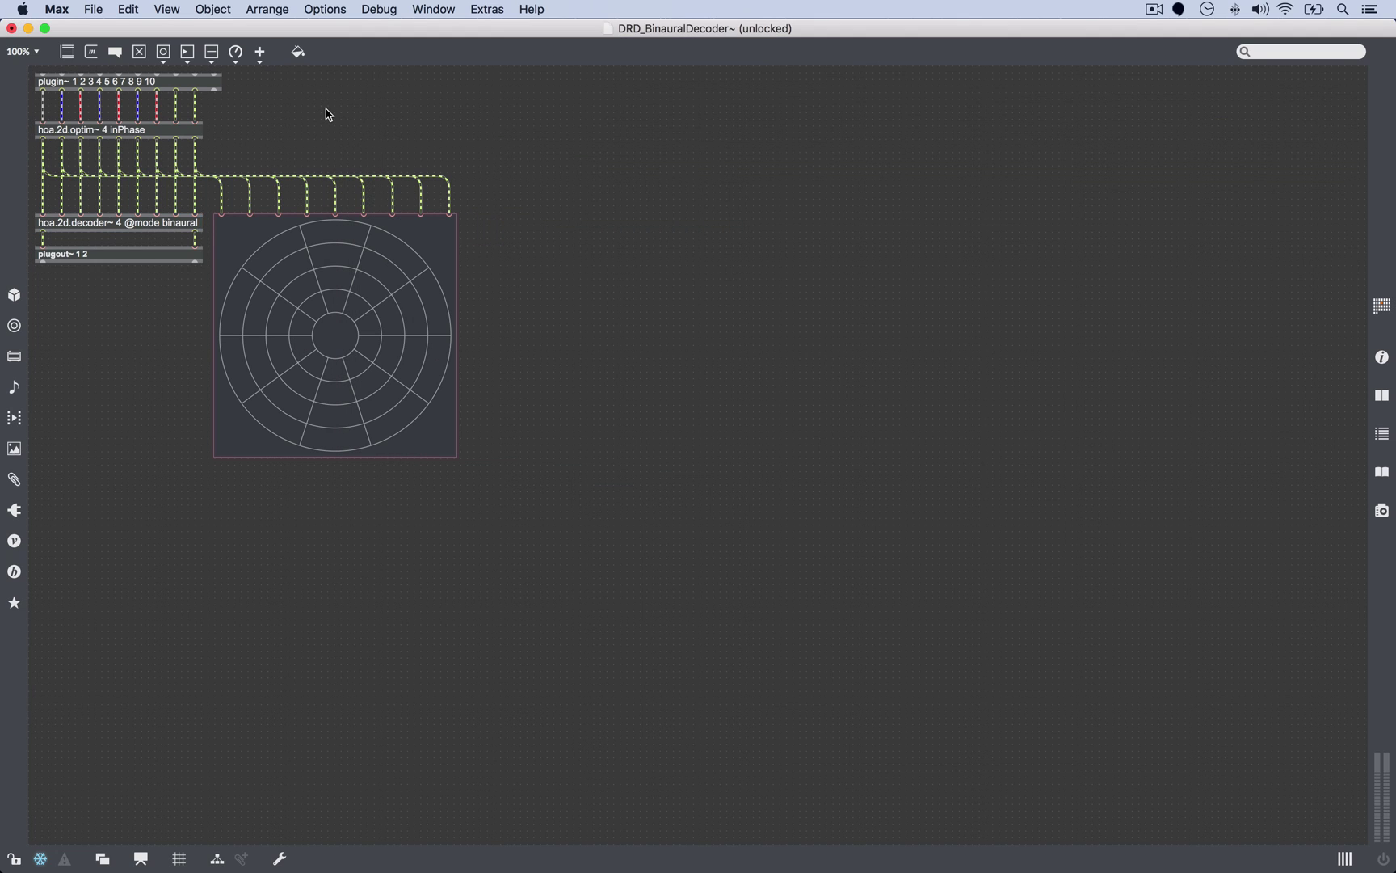
pyautogui.press('super+e')
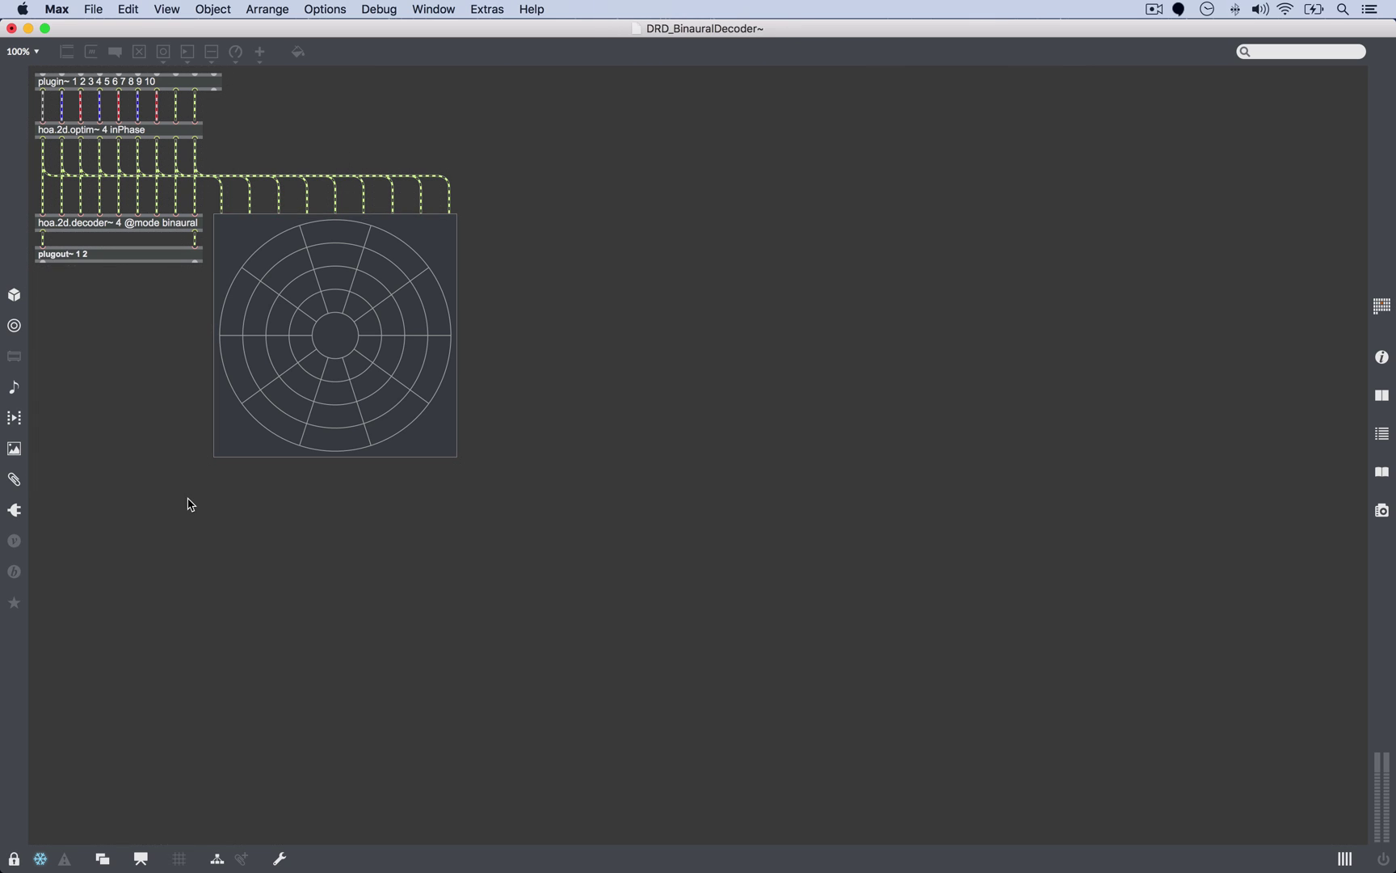
pyautogui.press('super+w')
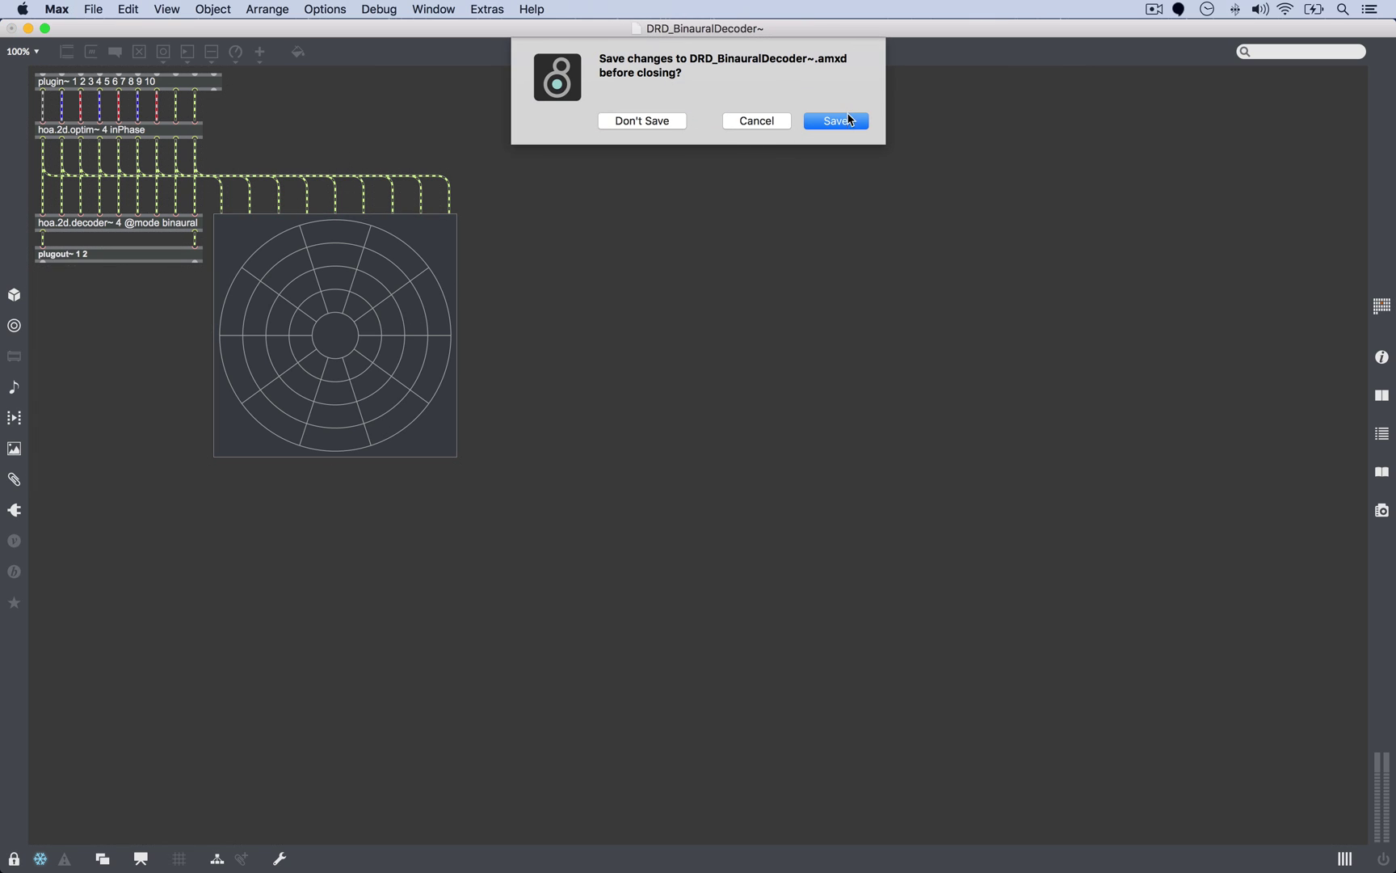
pyautogui.click(836, 120)
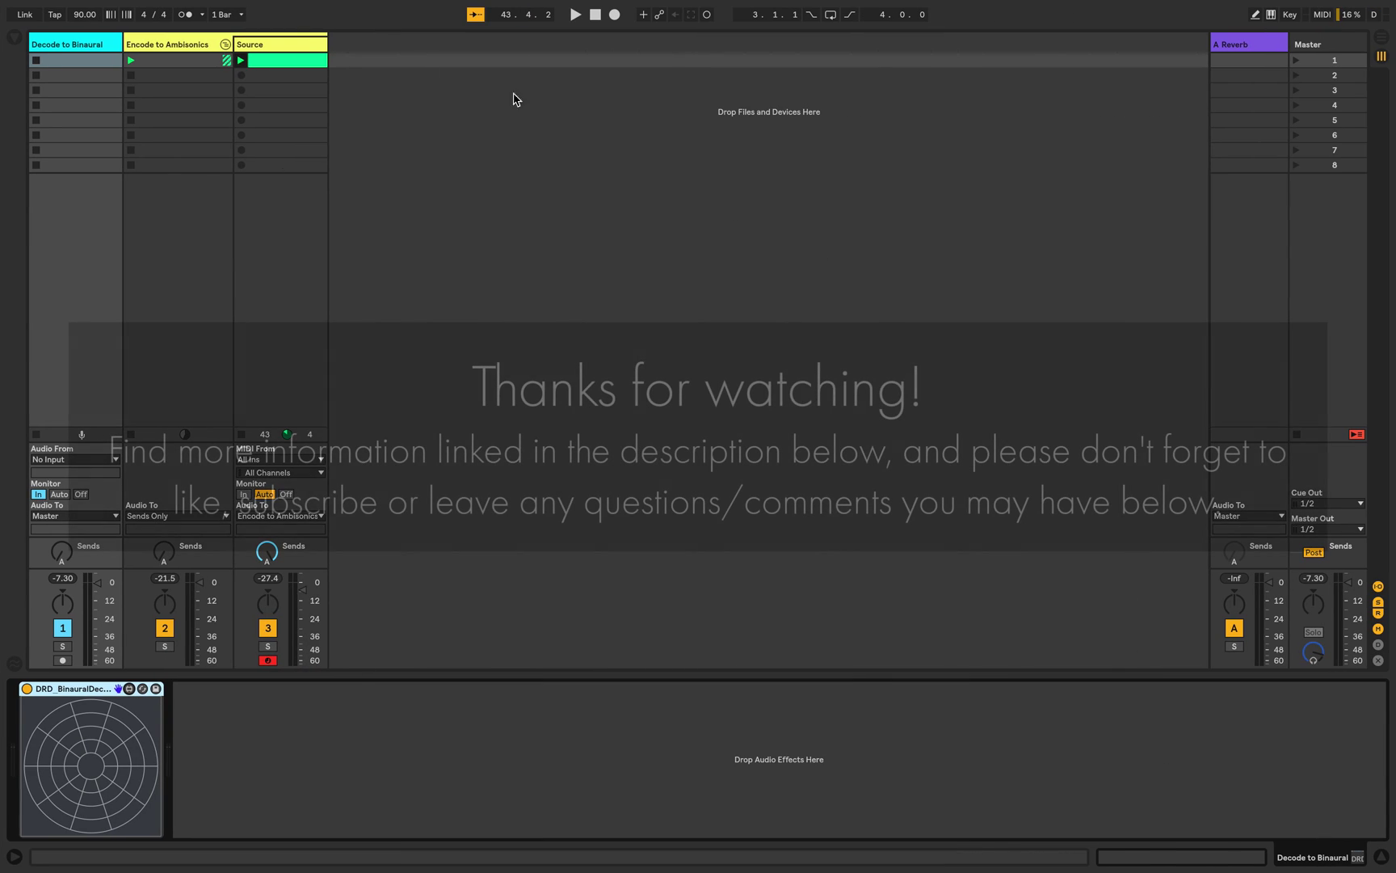
# Select the Source track to display its Operator synth.
pyautogui.click(296, 44)
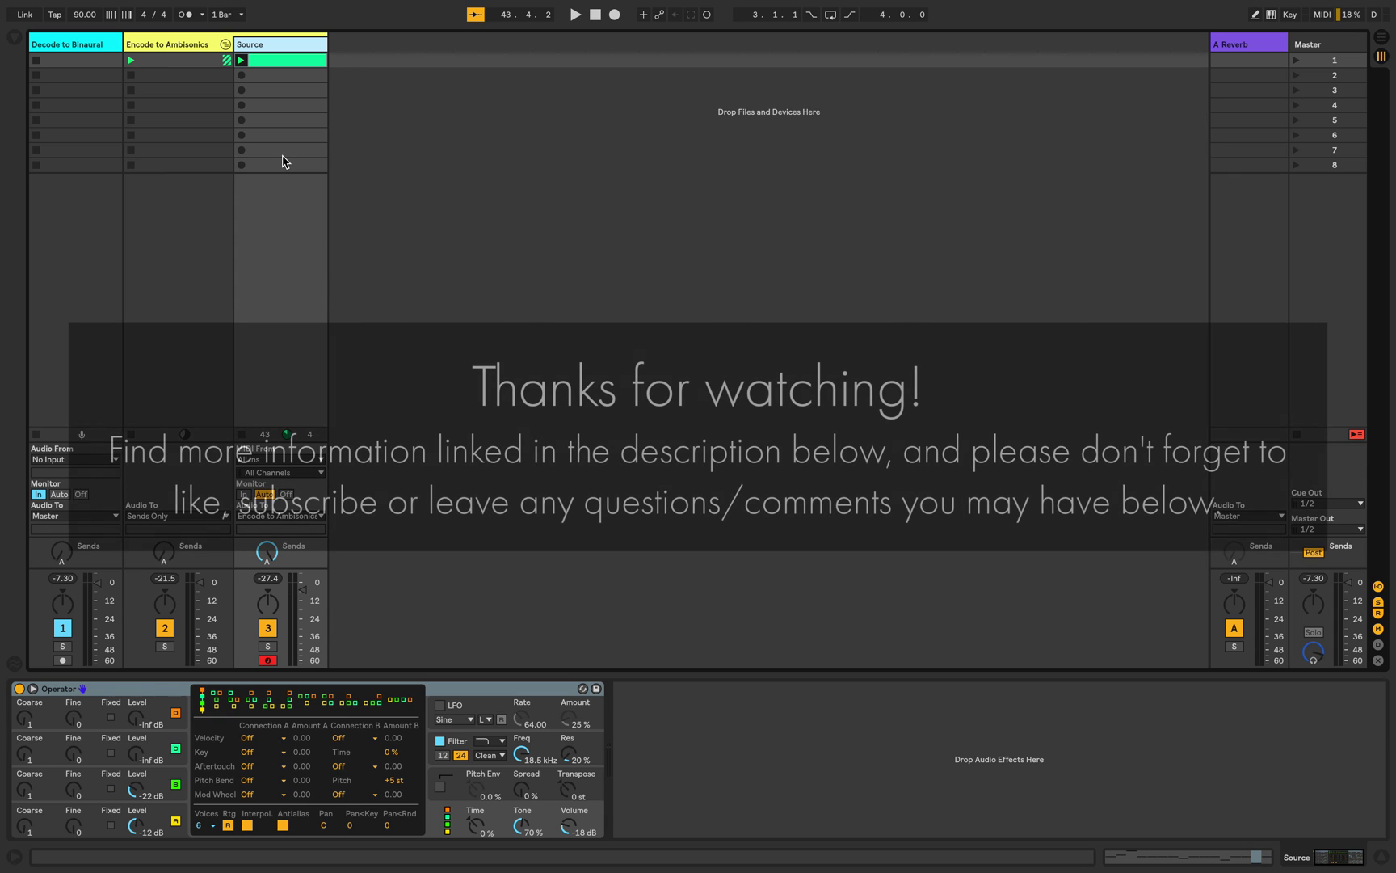